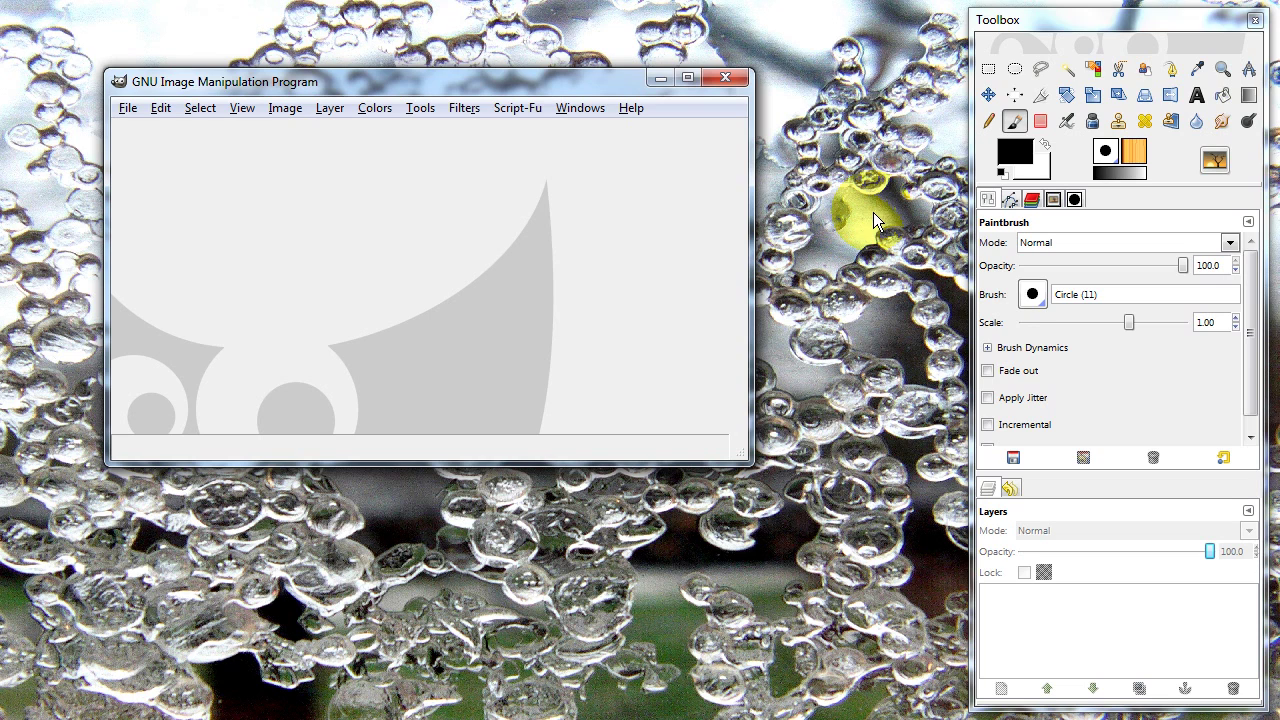
Create a new blank image from the 640x480 template.
left_click(128, 108)
left_click(142, 124)
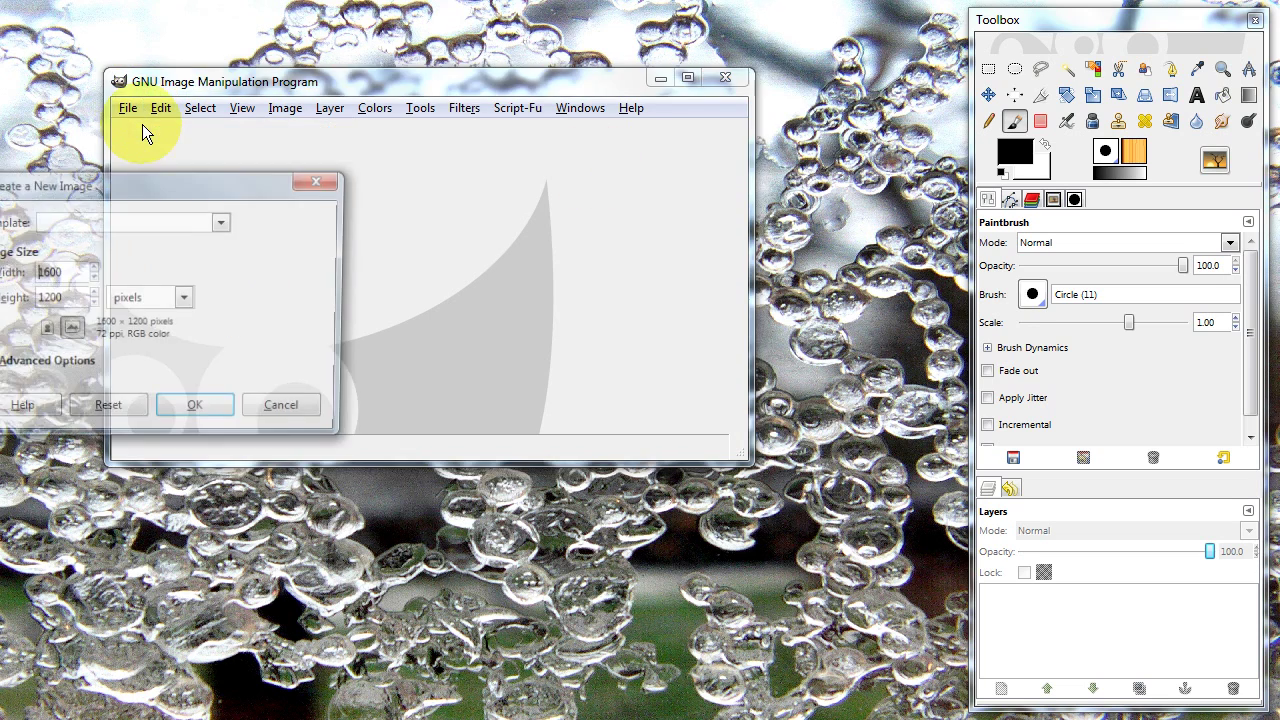
left_click(222, 221)
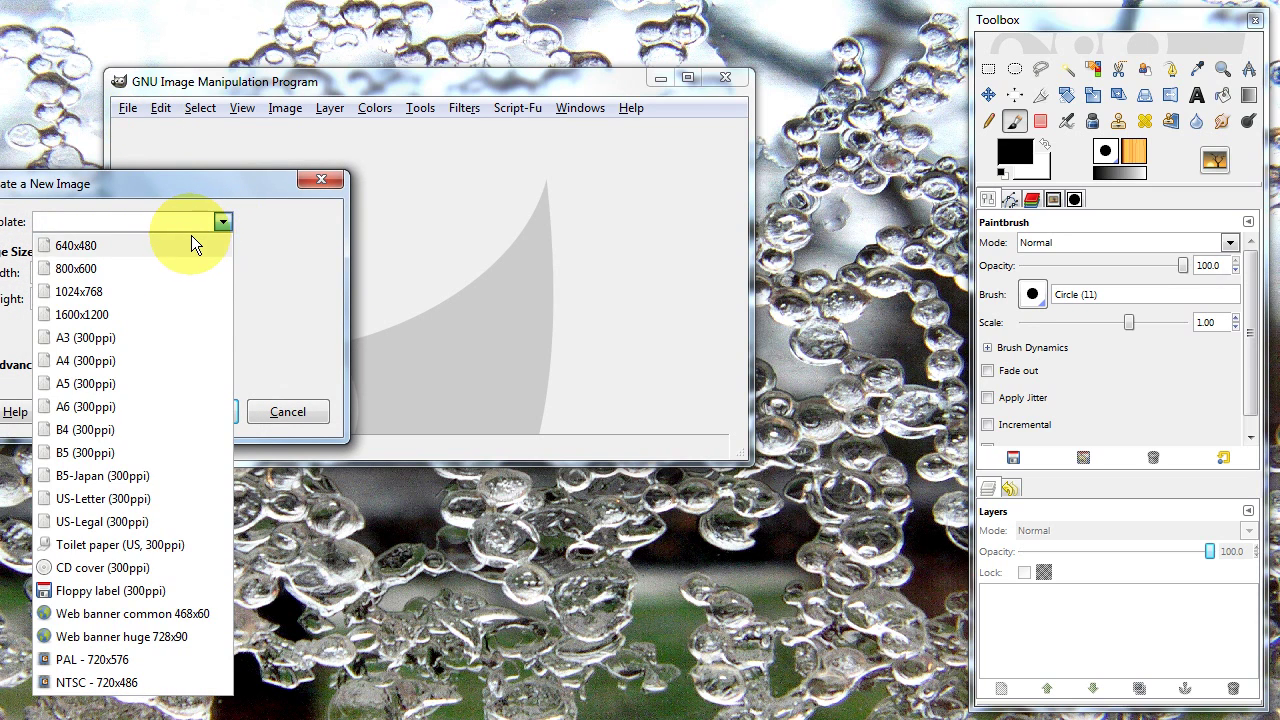
left_click(191, 236)
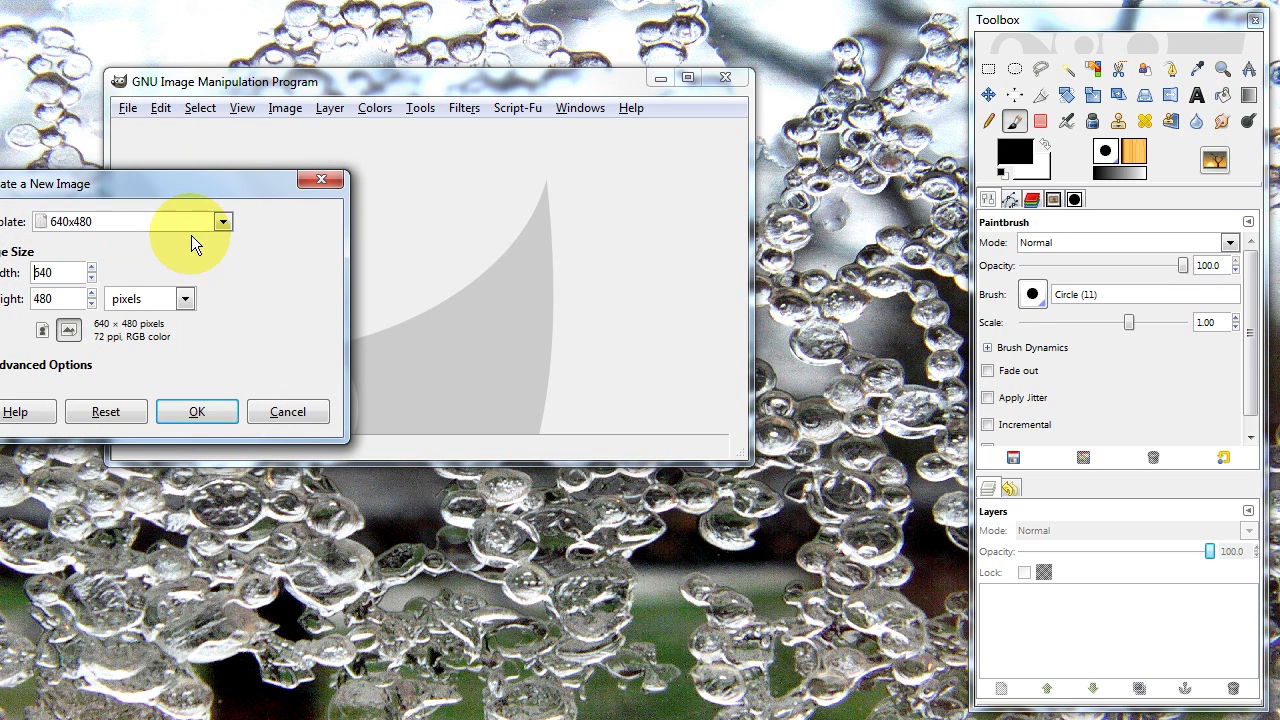
left_click(199, 405)
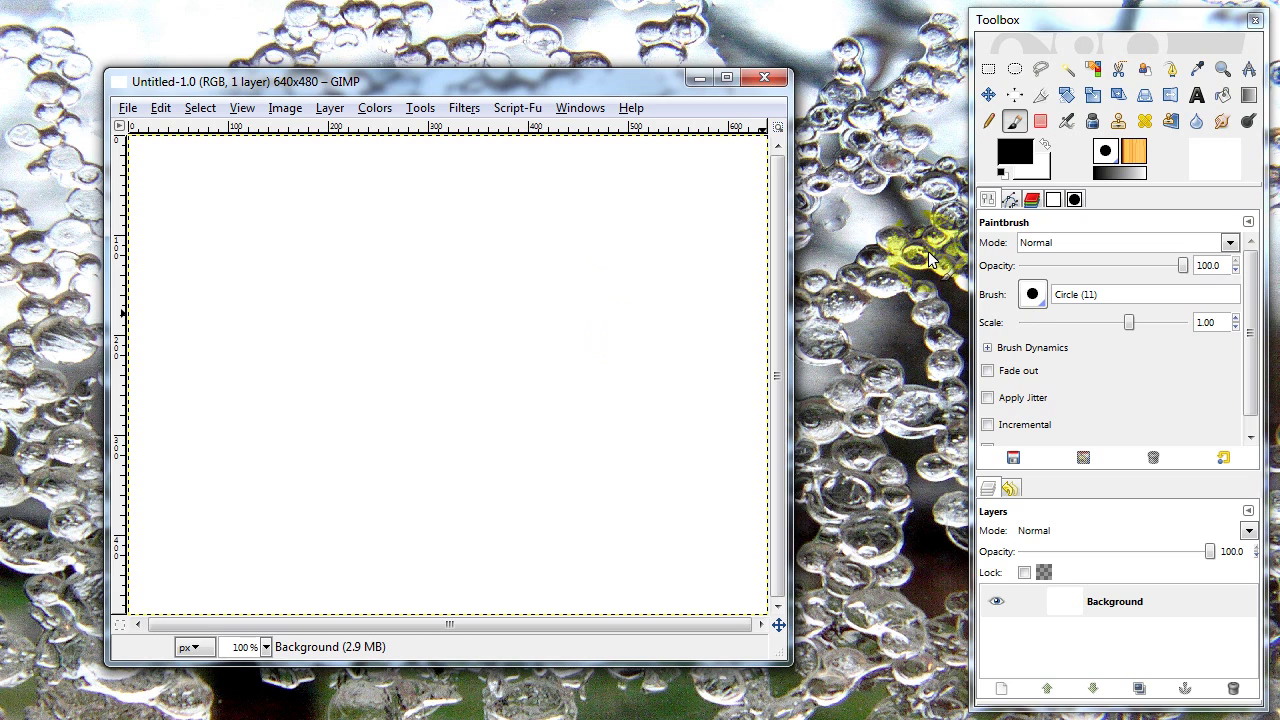
Bucket-fill the 640x480 canvas solid black, widen the image window, and glance at the gradients list.
left_click(1220, 97)
left_click(528, 415)
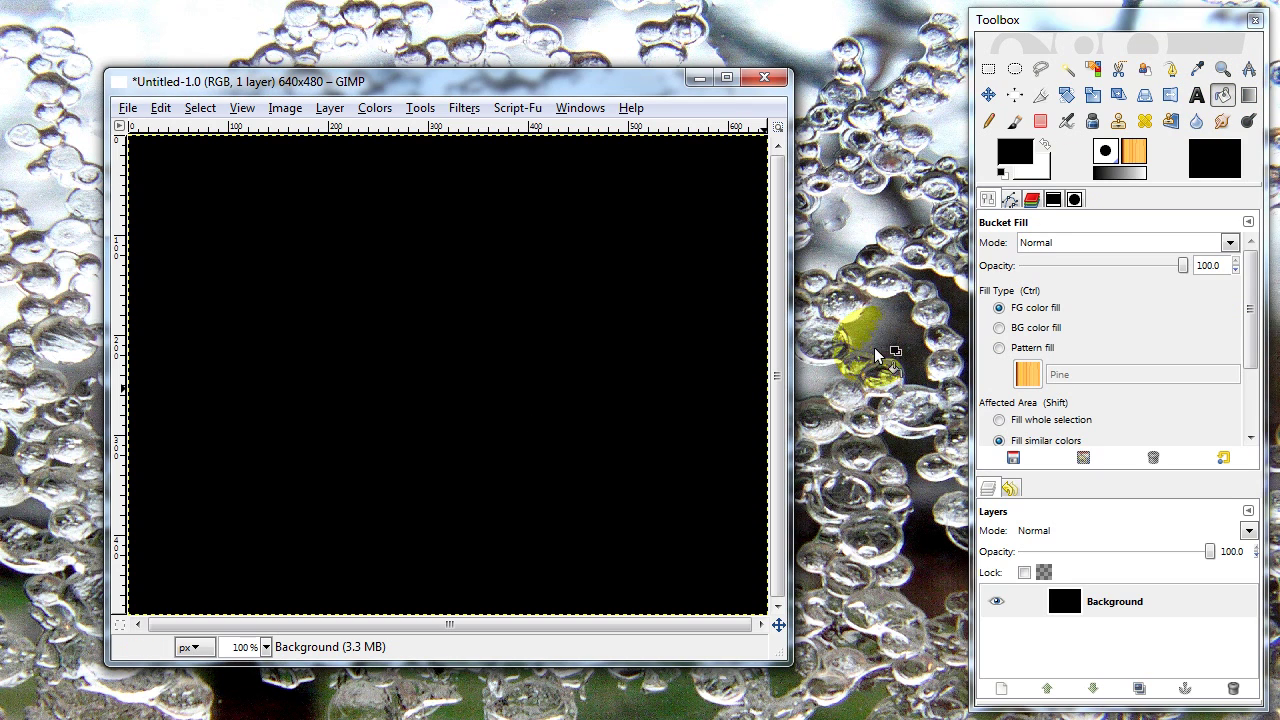
left_click_drag(790, 371, 918, 372)
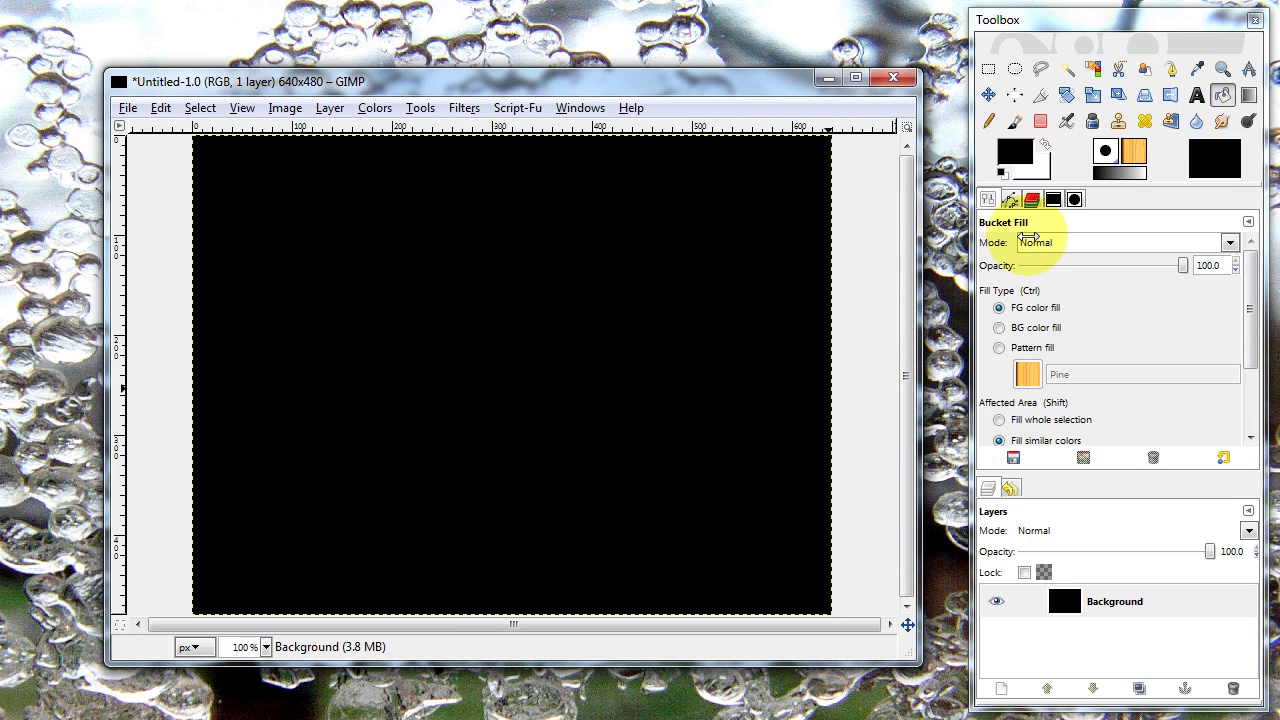
left_click(1125, 178)
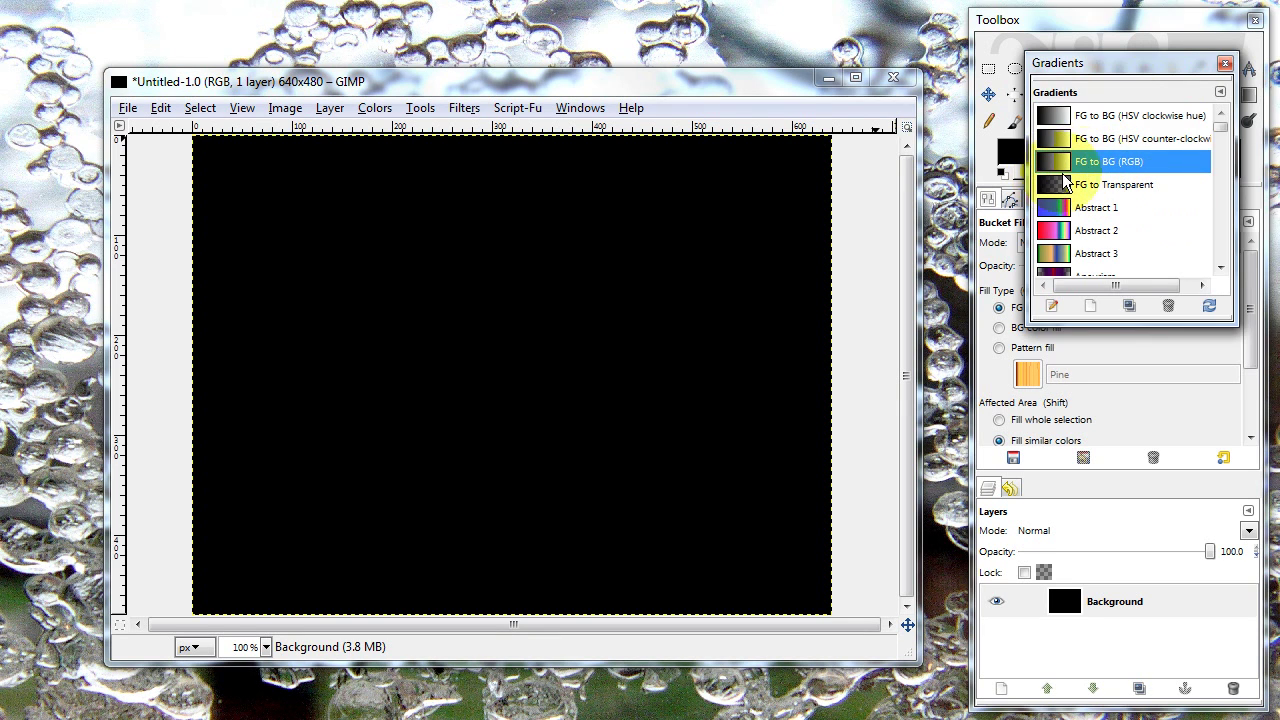
left_click(1225, 65)
Open the Flame renderer from Filters > Render > Nature and bring its dialog into view.
left_click(458, 110)
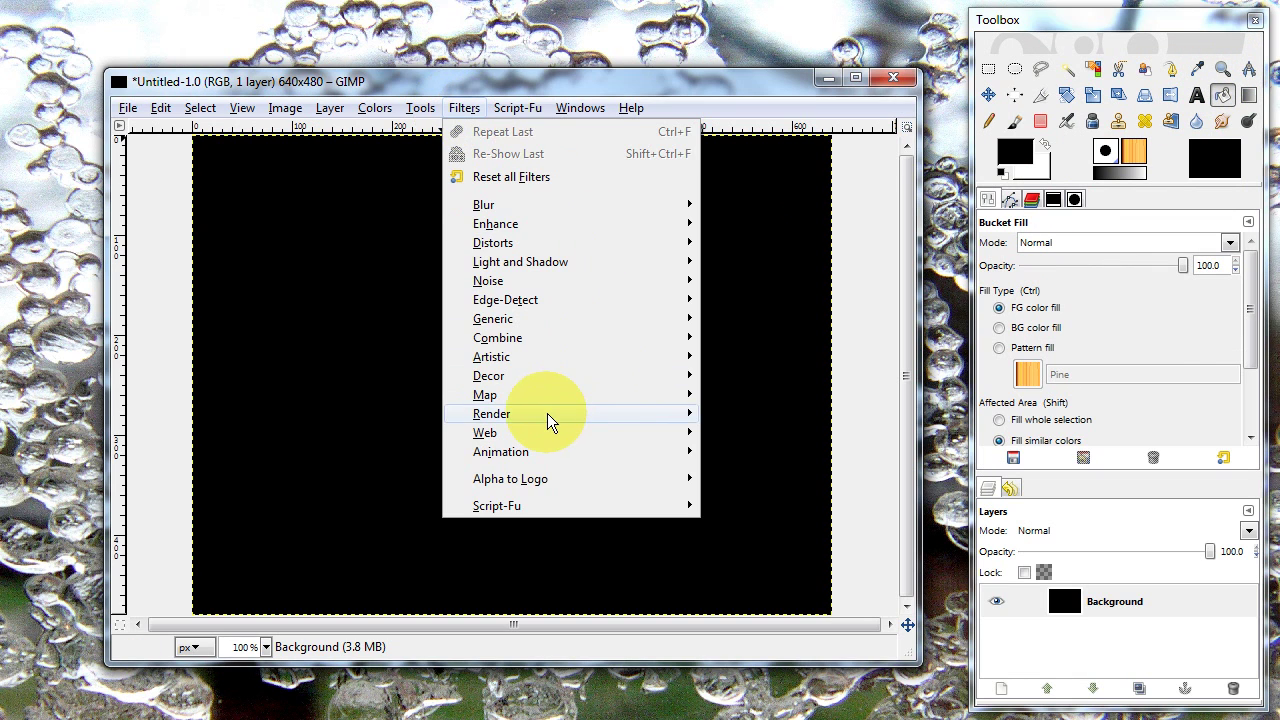
mouse_move(549, 420)
mouse_move(735, 415)
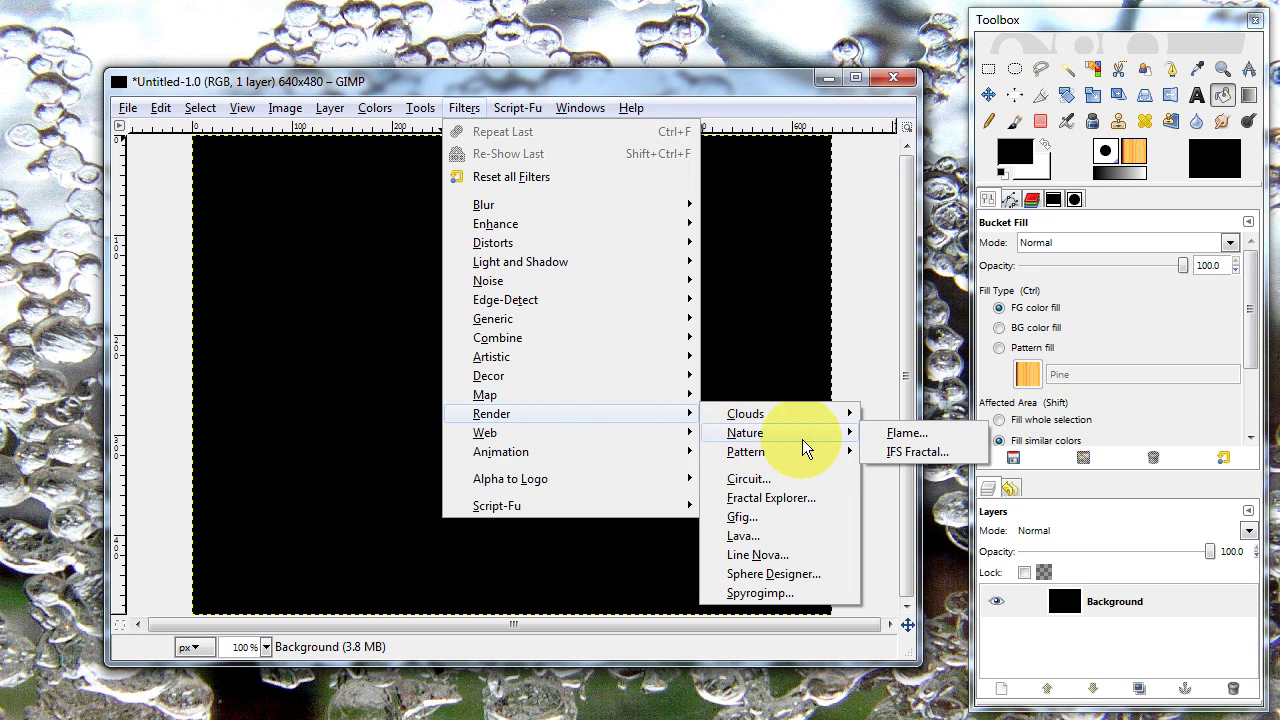
left_click(856, 430)
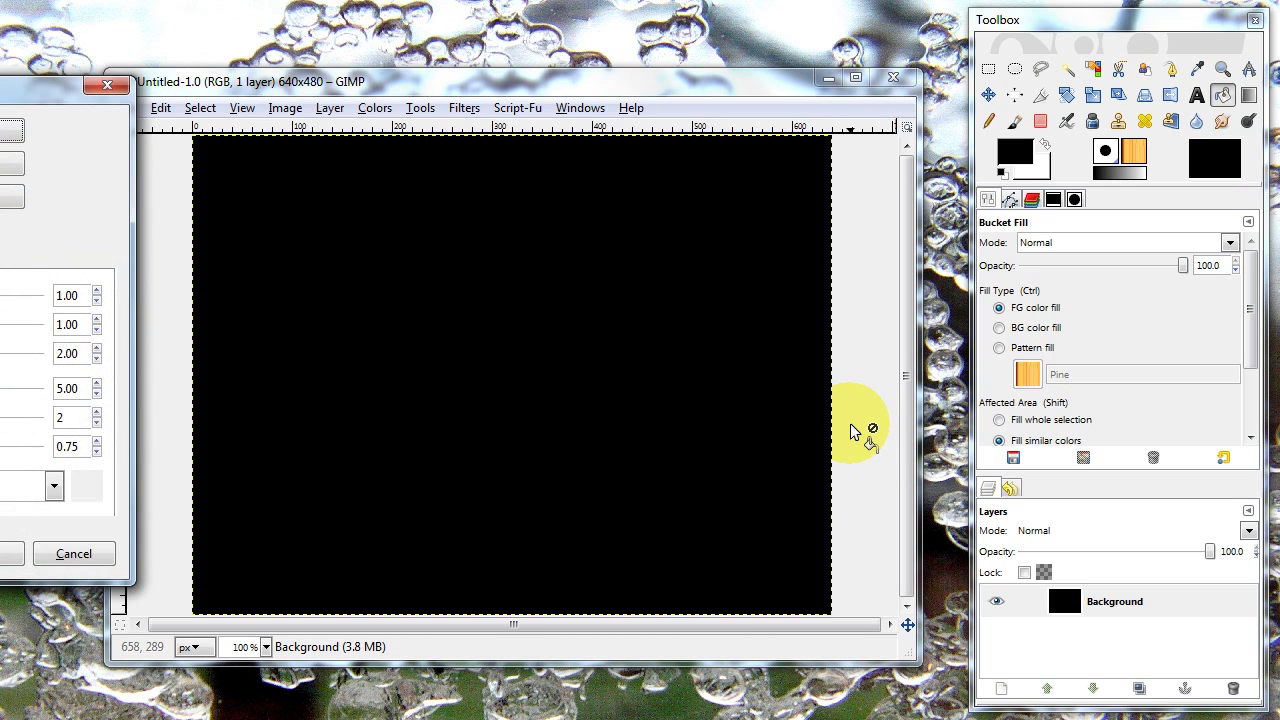
left_click_drag(2, 88, 610, 150)
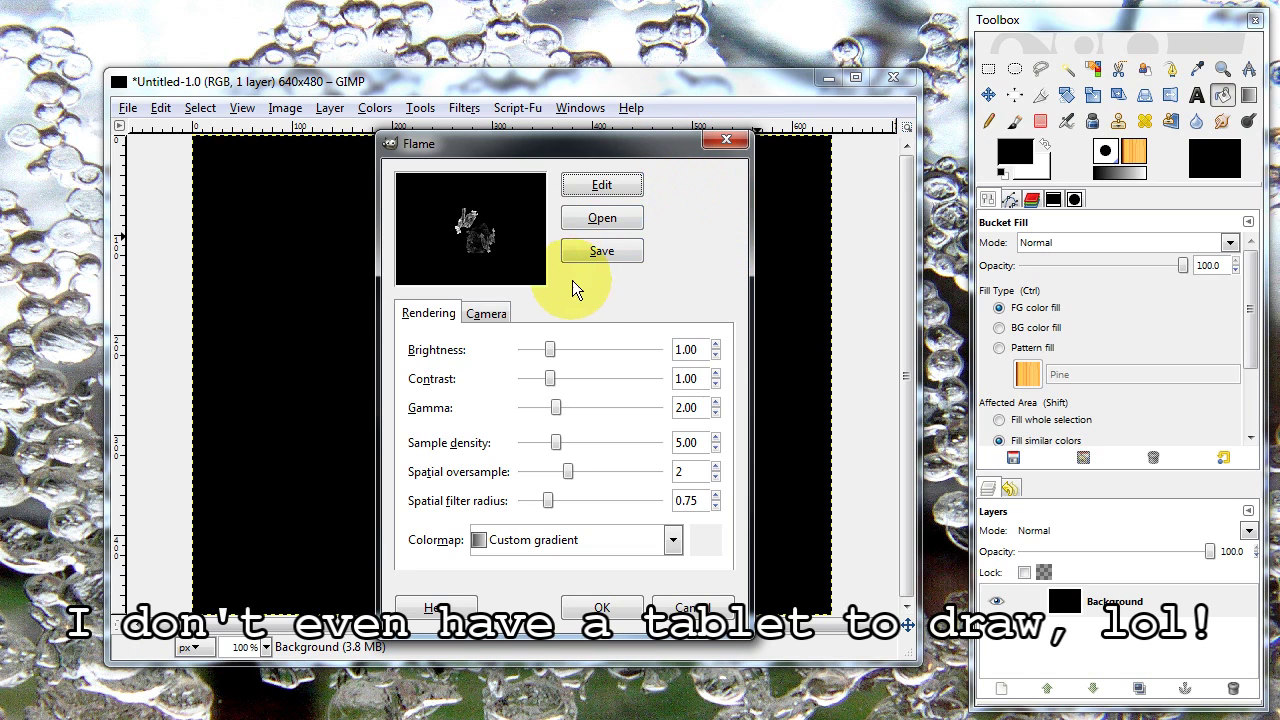
Set the Flame camera zoom to 0.87.
left_click(488, 322)
left_click_drag(559, 357, 565, 417)
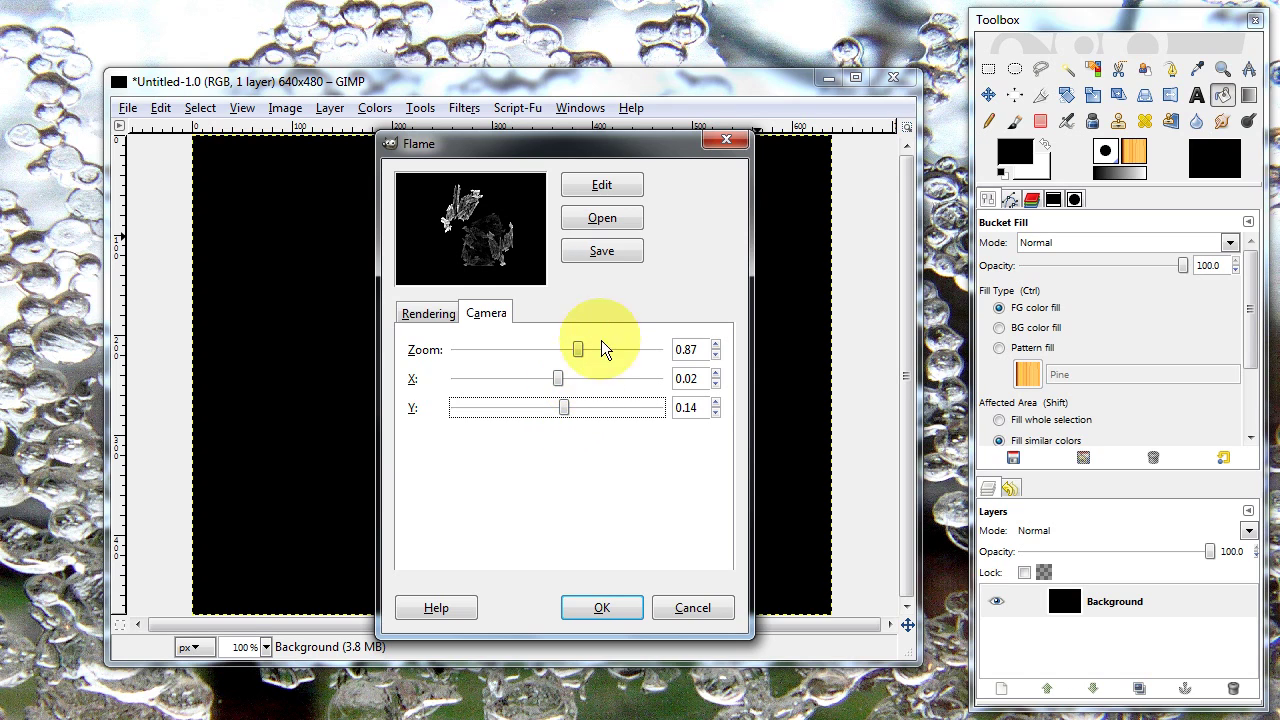
left_click(411, 316)
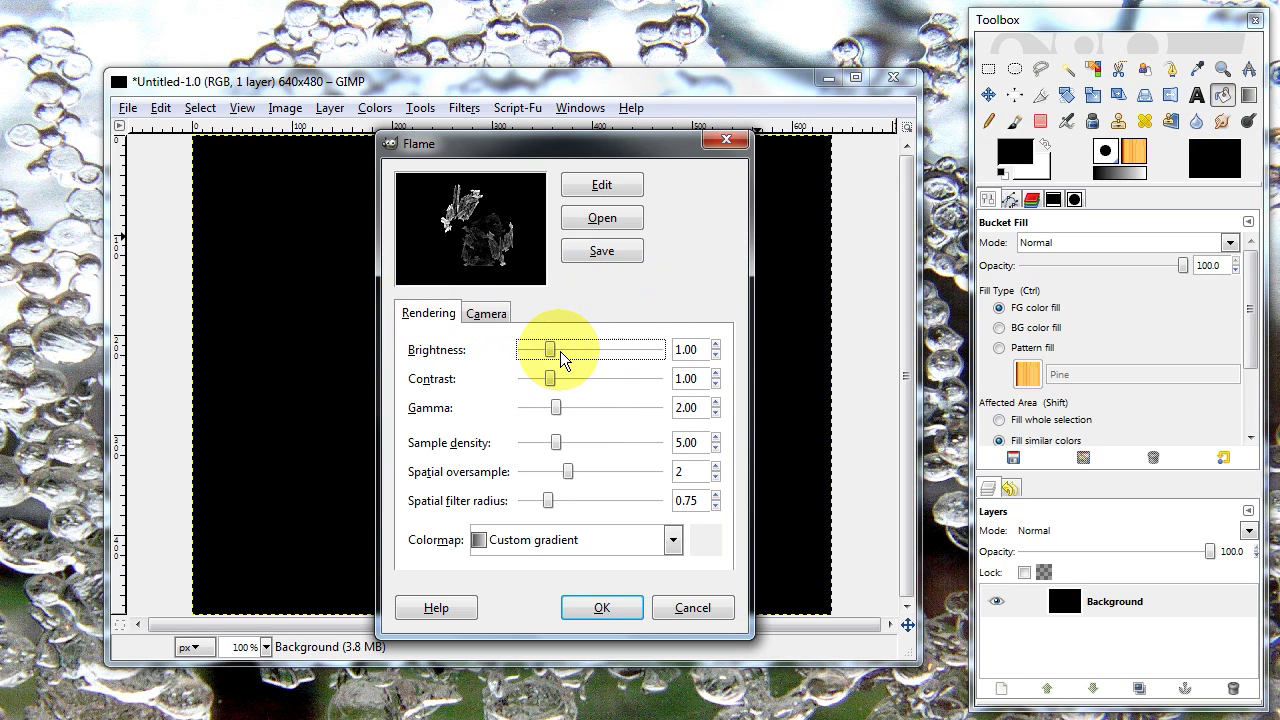
Set Flame brightness 3.04, gamma 5.00, contrast 2.59, sample density 4.52 and filter radius 0.80.
left_click_drag(555, 356, 606, 360)
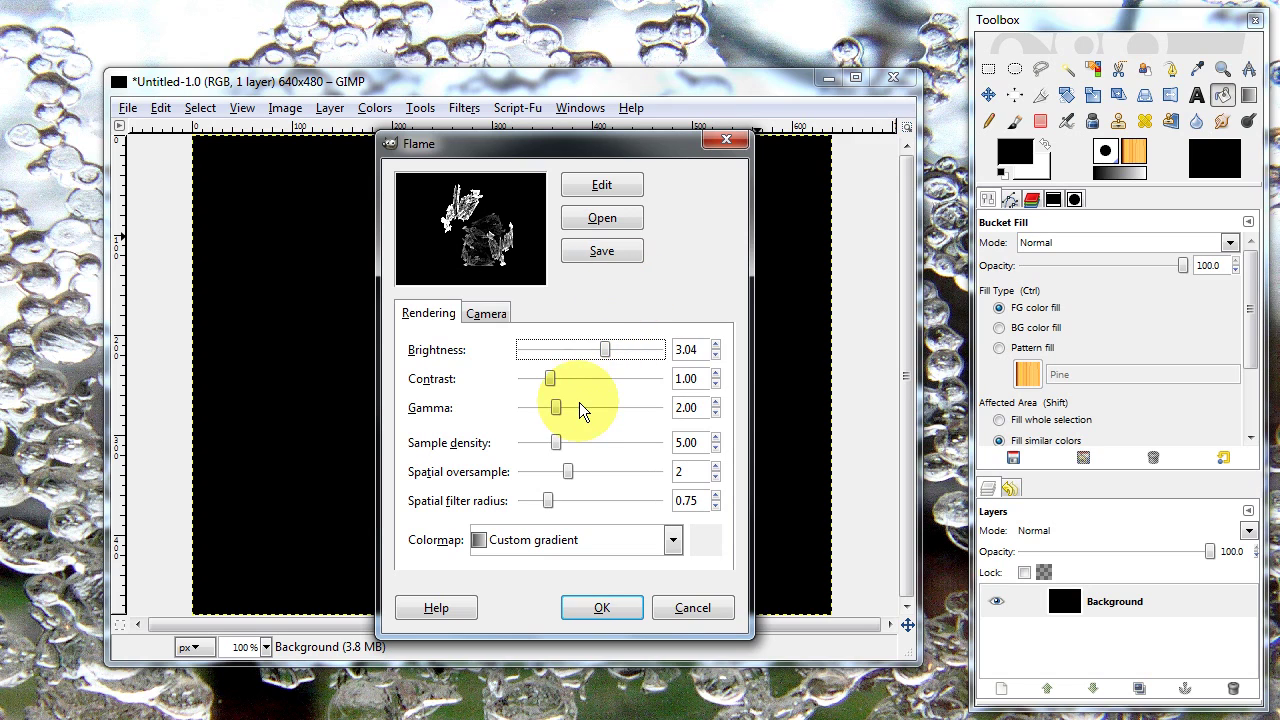
left_click_drag(557, 408, 657, 408)
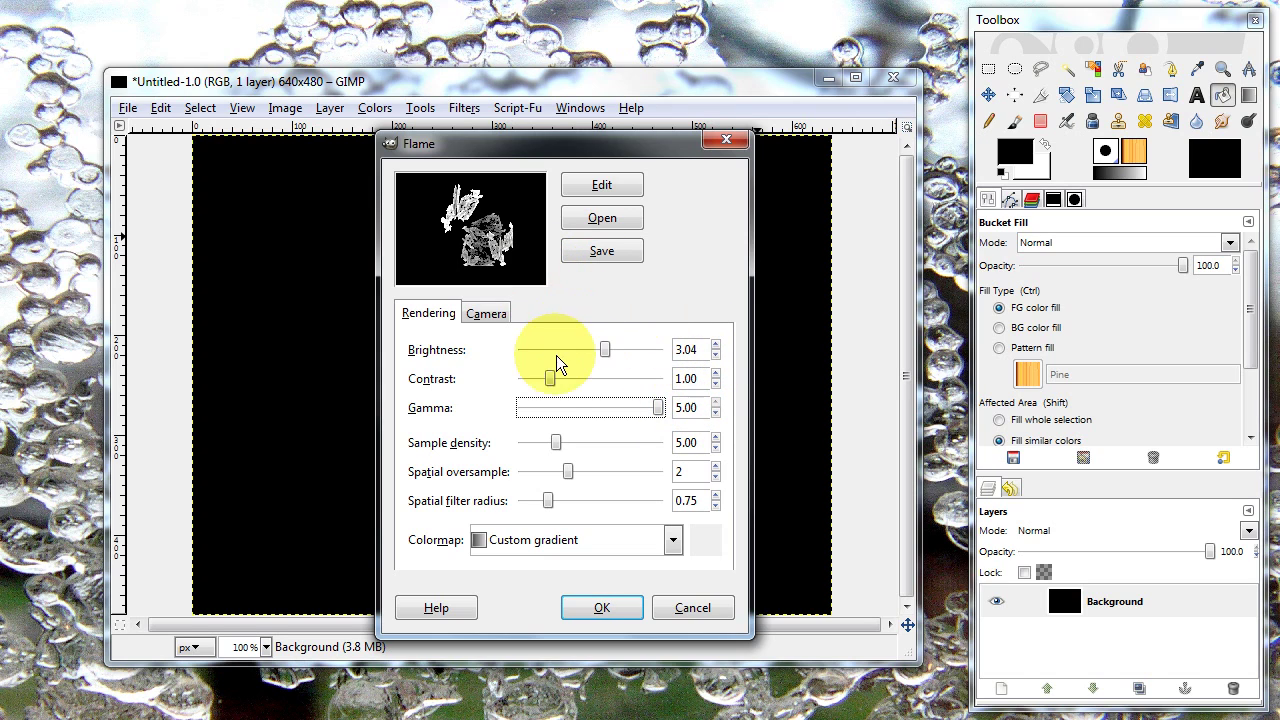
left_click_drag(548, 382, 597, 396)
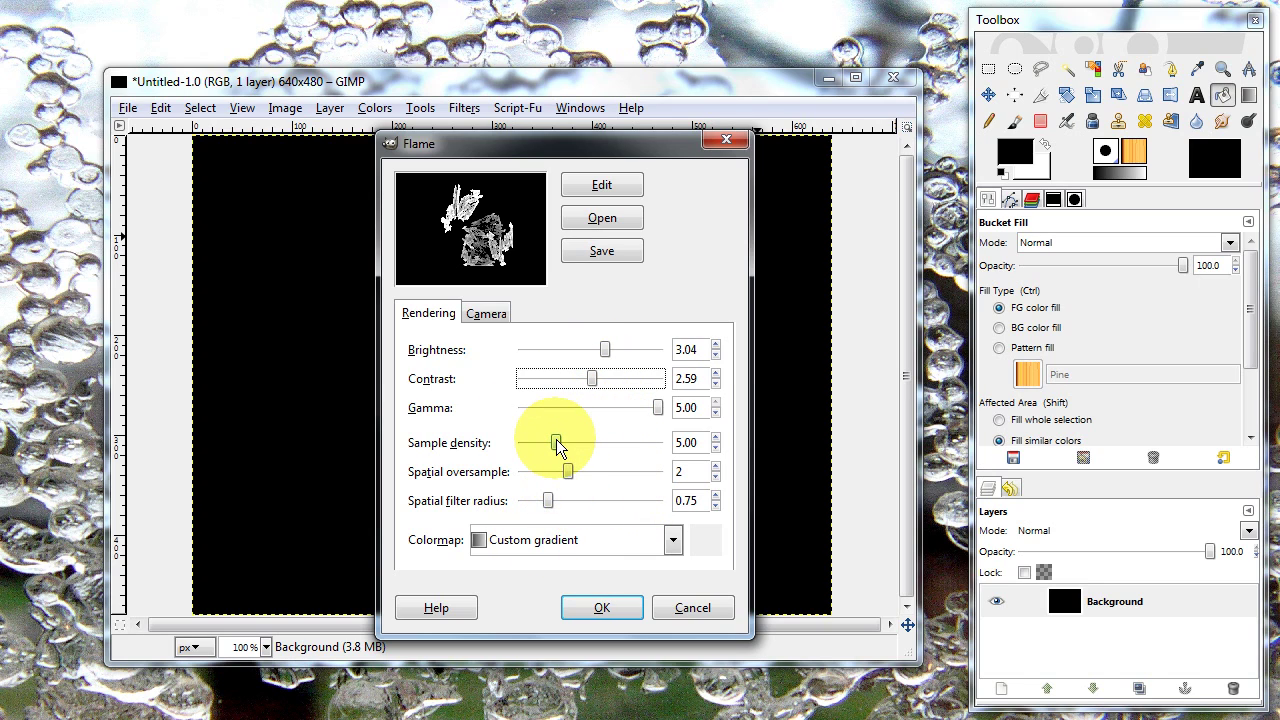
left_click_drag(557, 447, 571, 471)
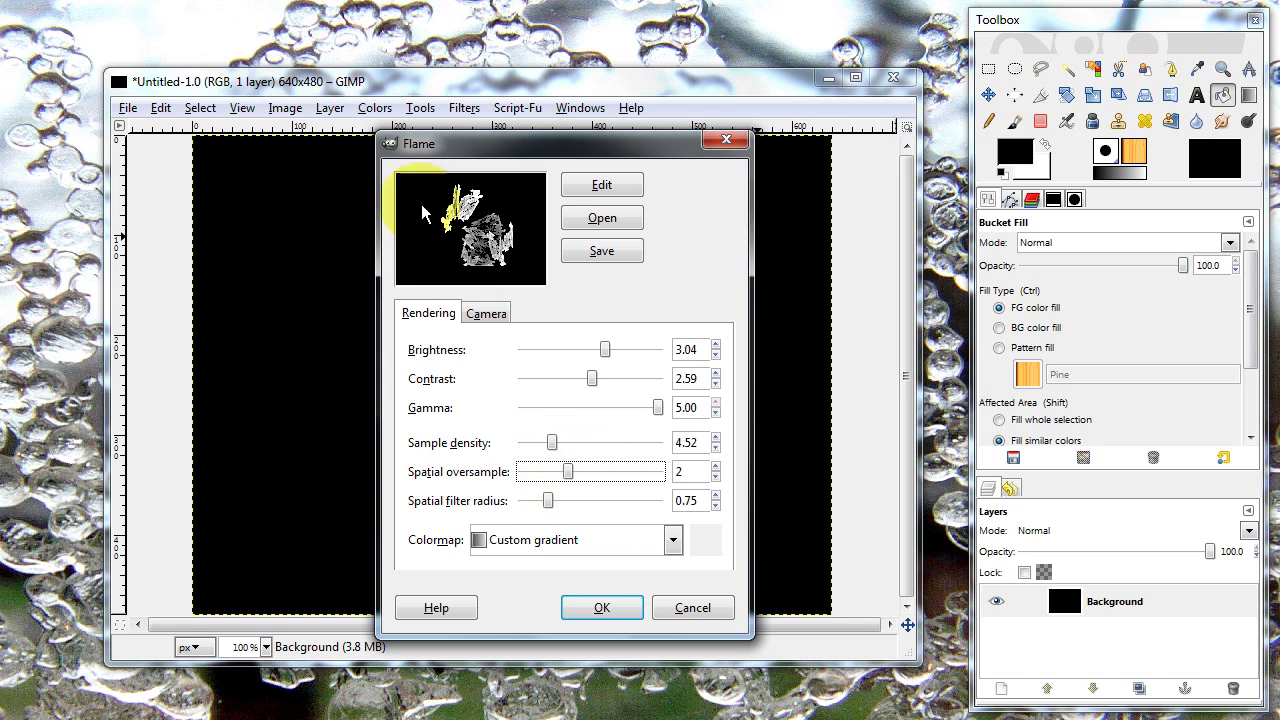
mouse_move(548, 500)
left_mouse_down()
mouse_move(586, 500)
mouse_move(550, 501)
left_mouse_up()
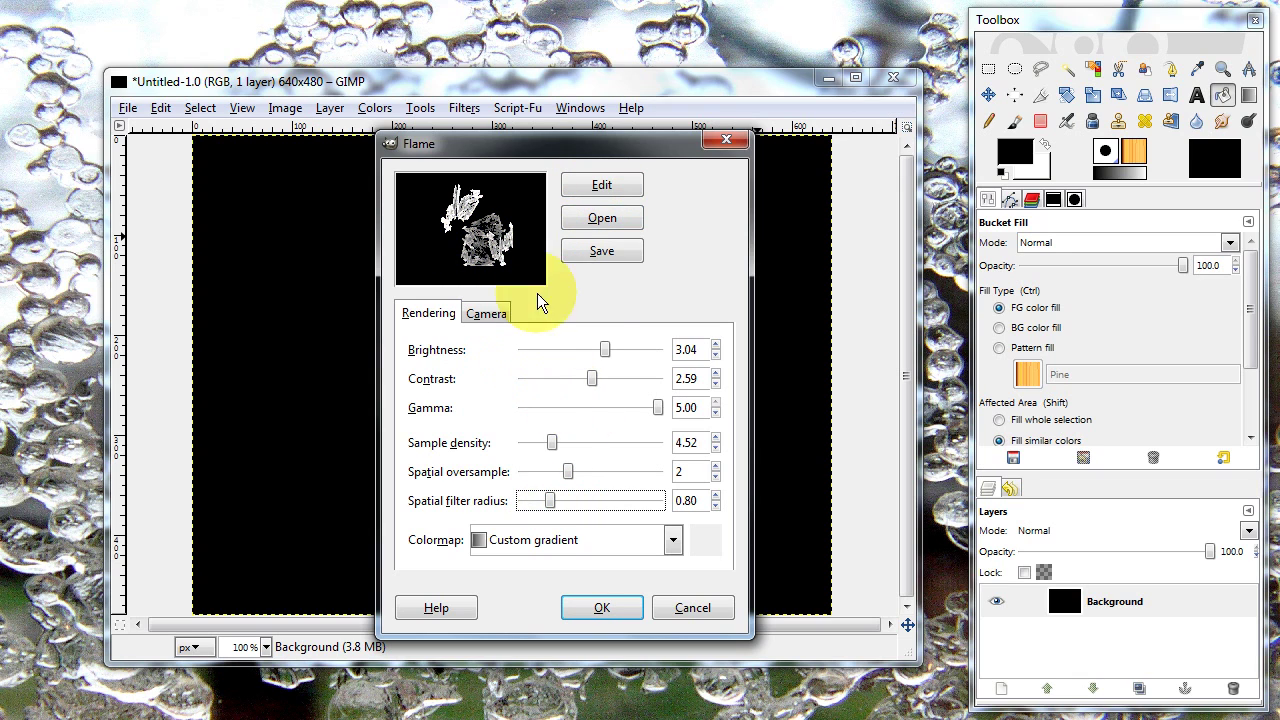
left_click(602, 186)
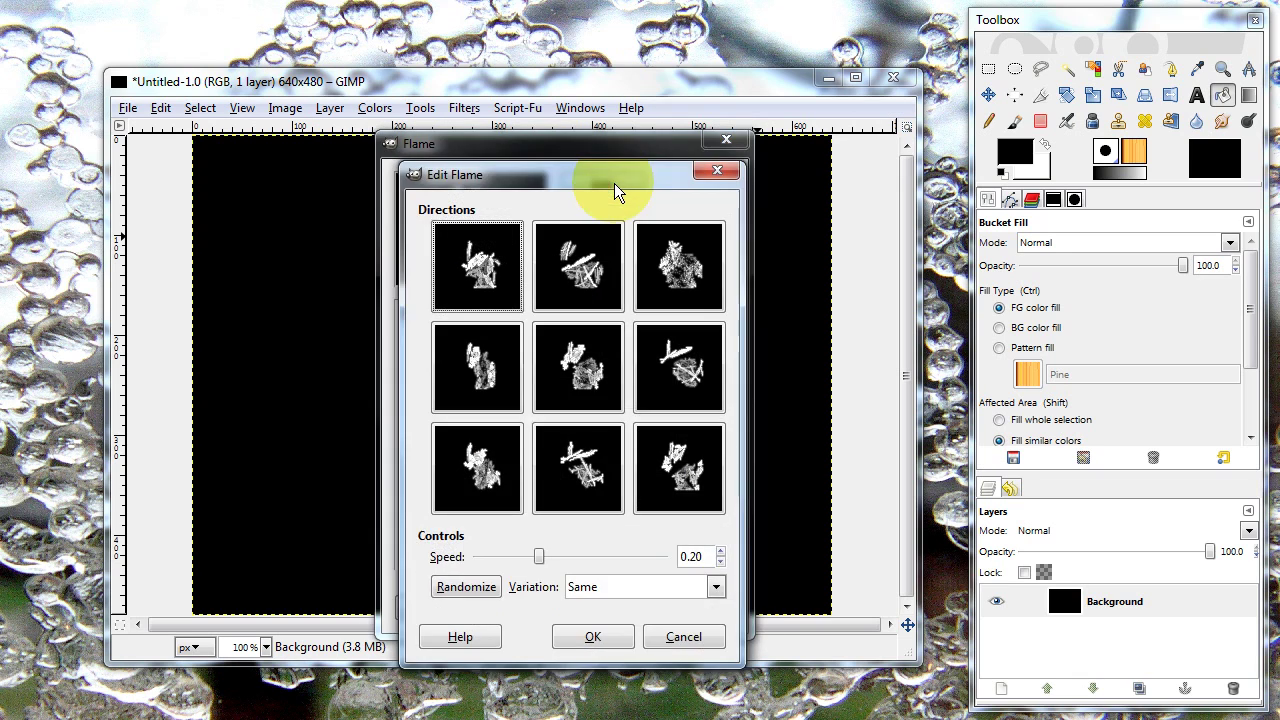
Adopt the bottom-centre, then top-right flame previews as new bases, keeping Variation at Same.
left_click_drag(600, 189, 668, 132)
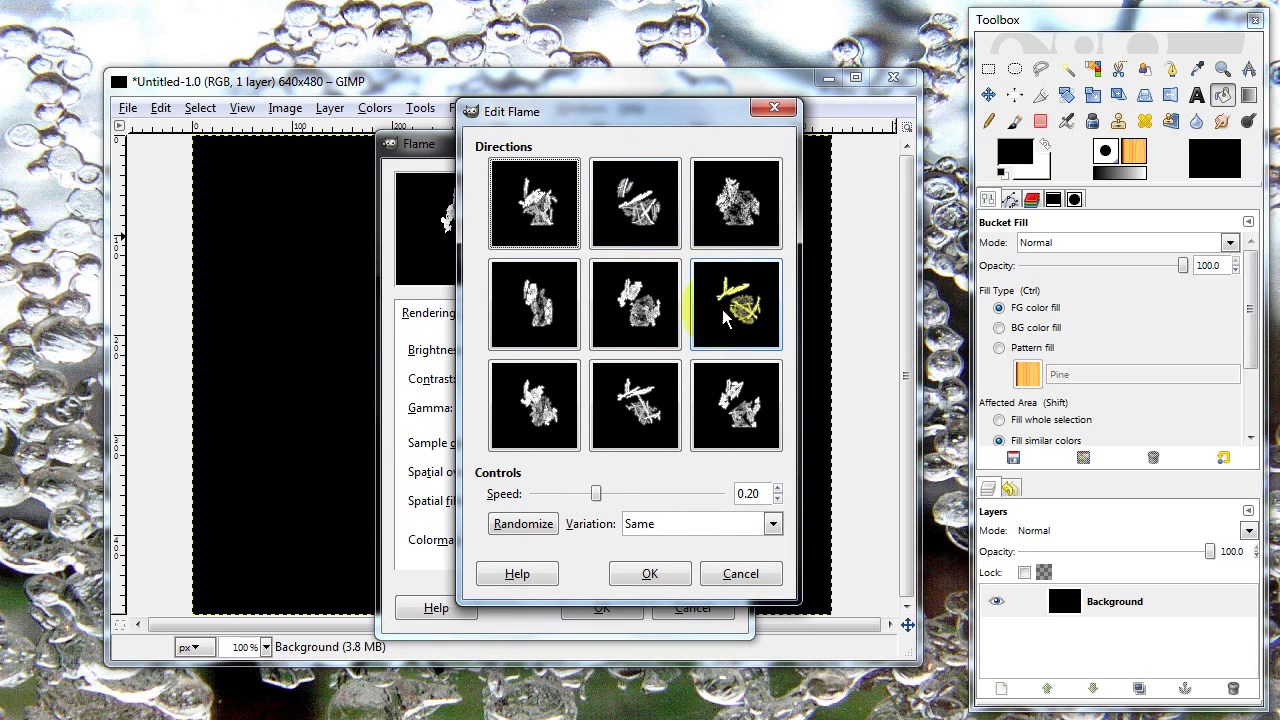
left_click(773, 523)
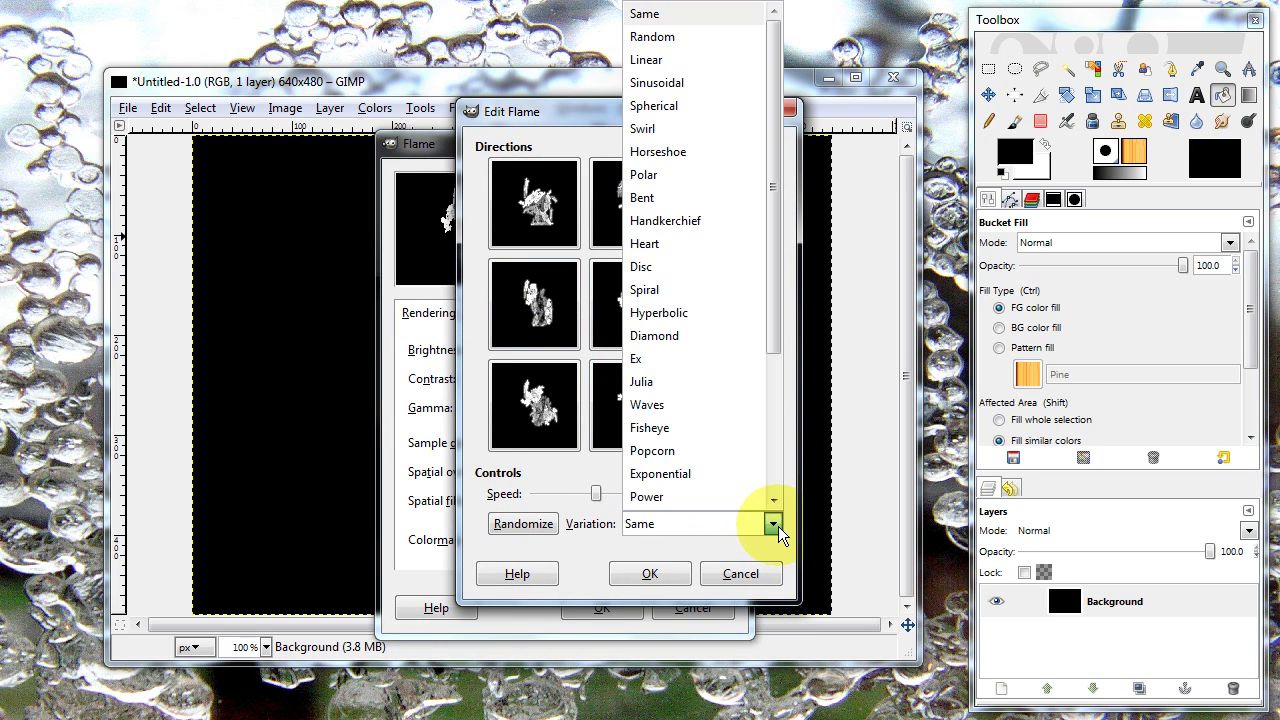
left_click(714, 521)
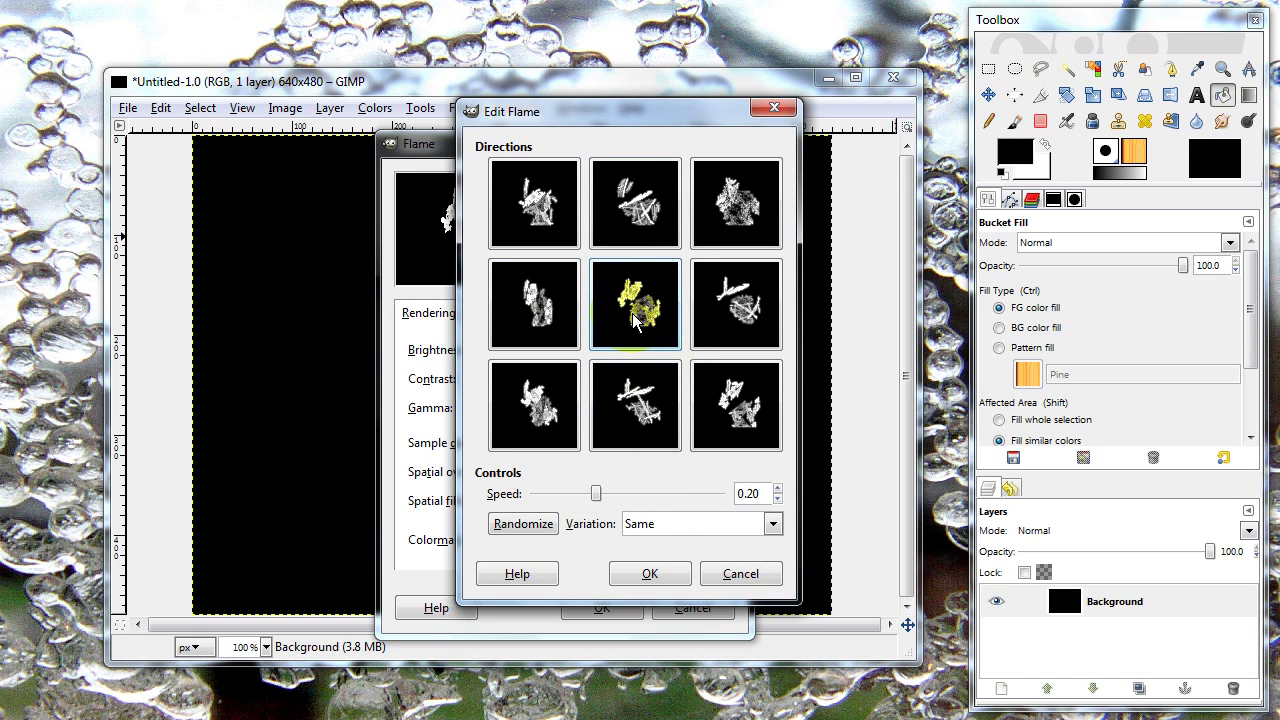
left_click(630, 432)
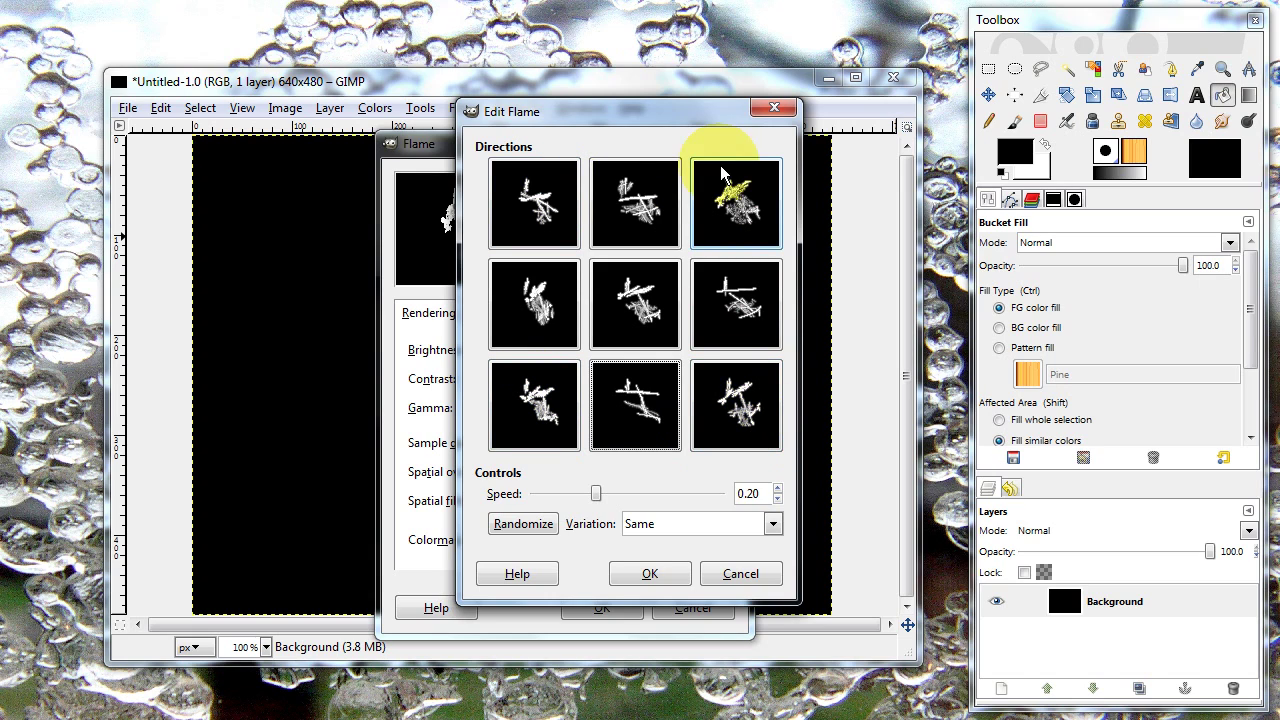
left_click(740, 218)
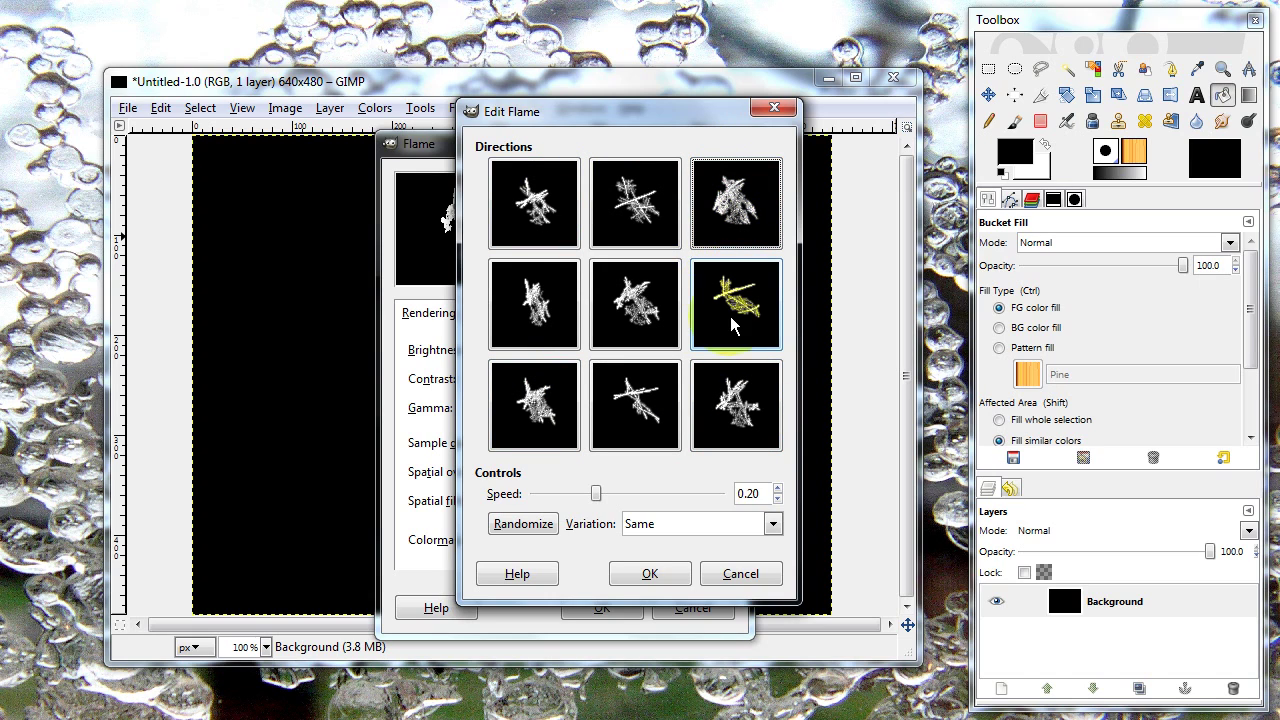
left_click(636, 308)
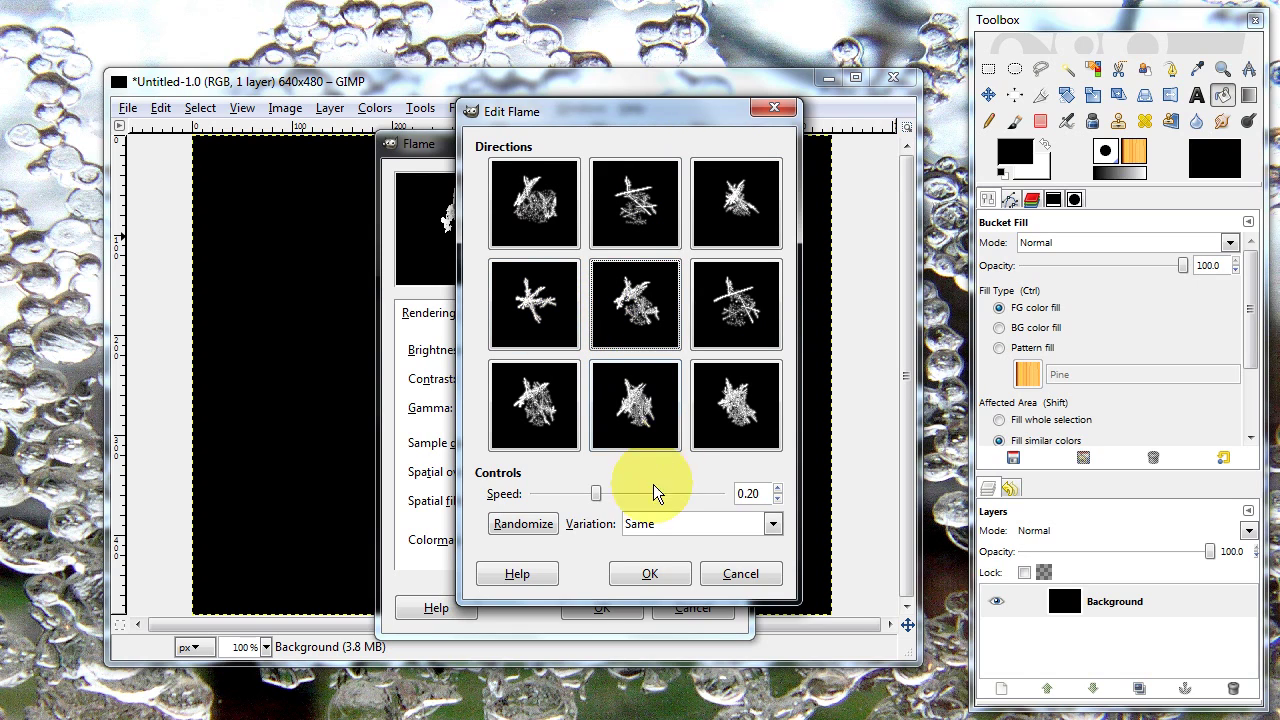
left_click(773, 524)
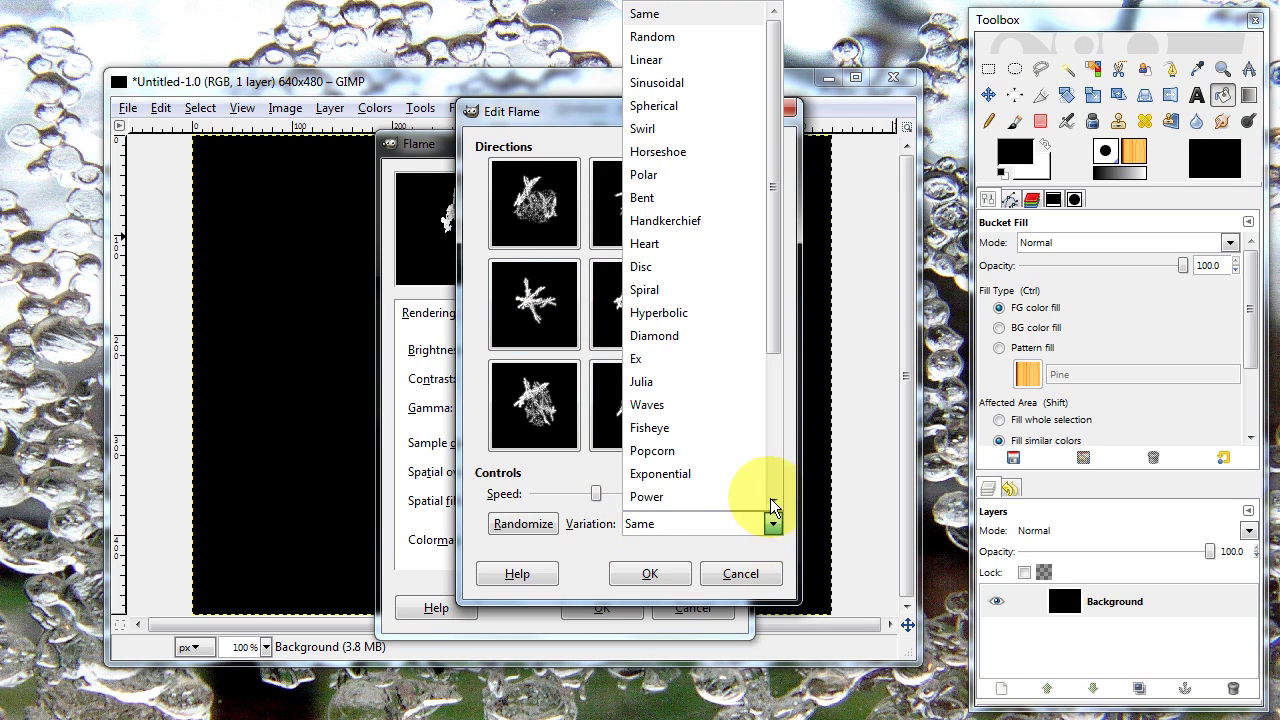
Switch the variation to Linear, randomize the previews, pick the centre shape, and render it.
left_click(718, 59)
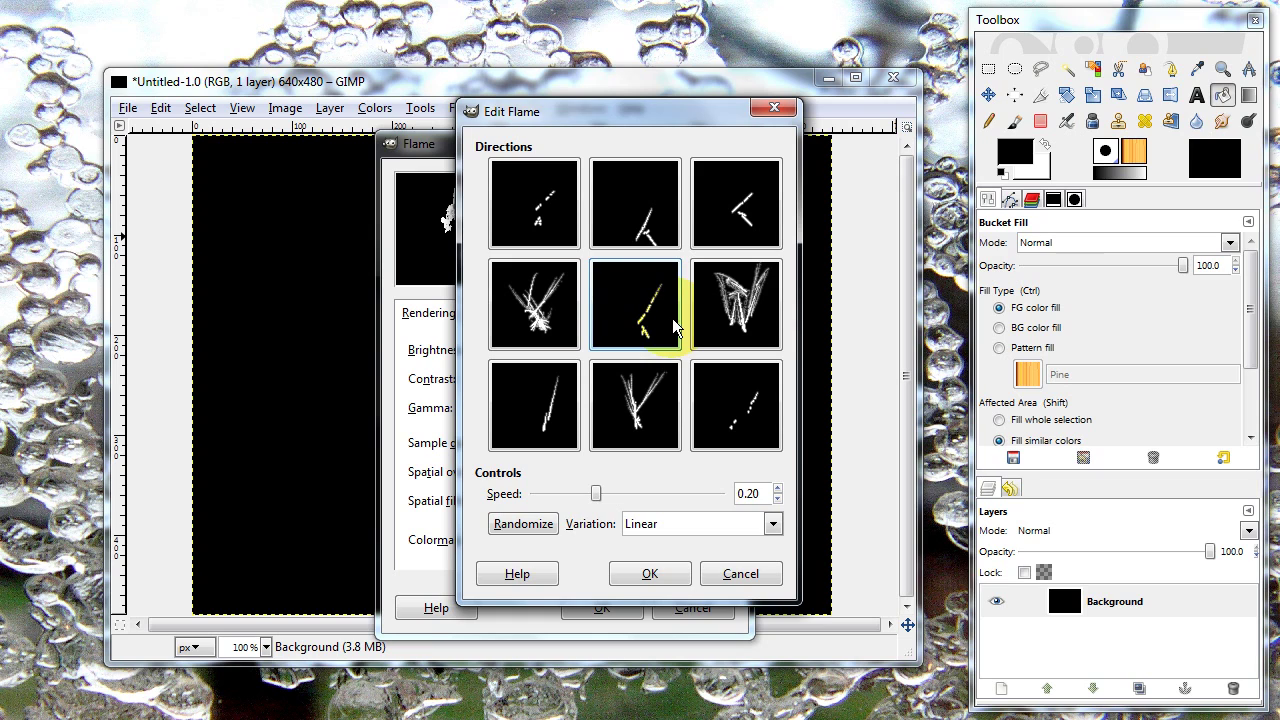
left_click(535, 527)
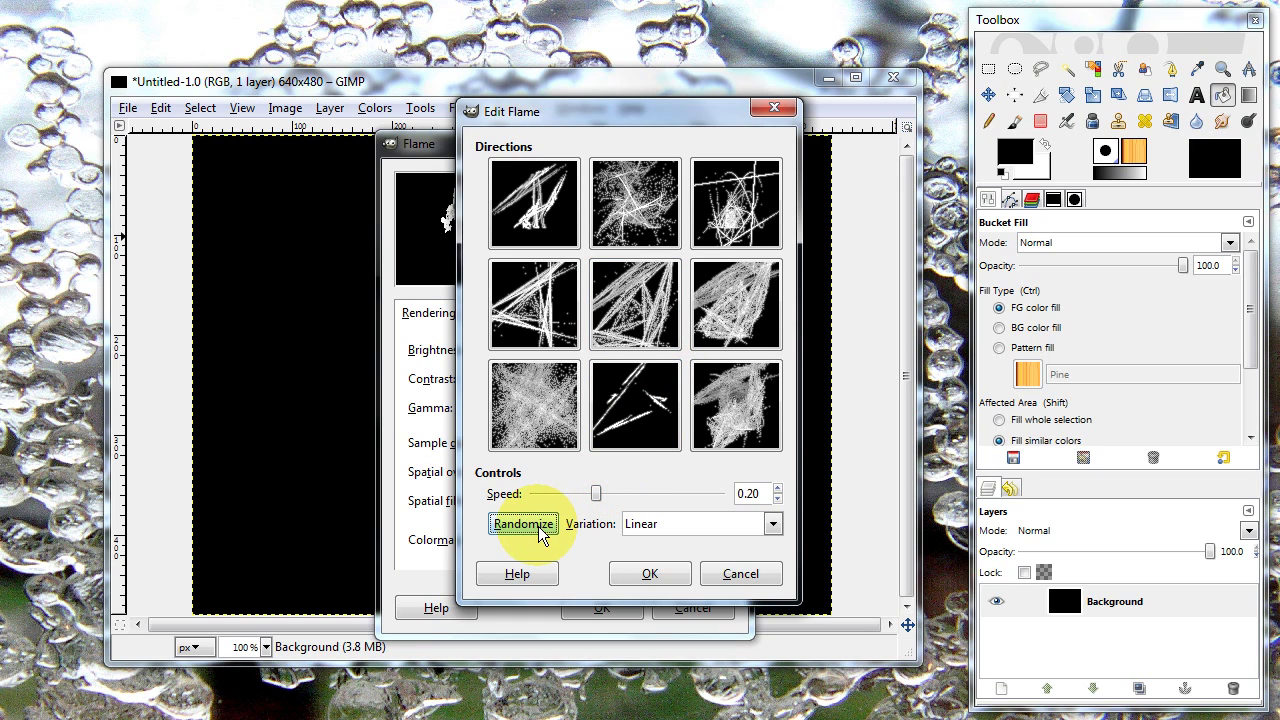
left_click(535, 527)
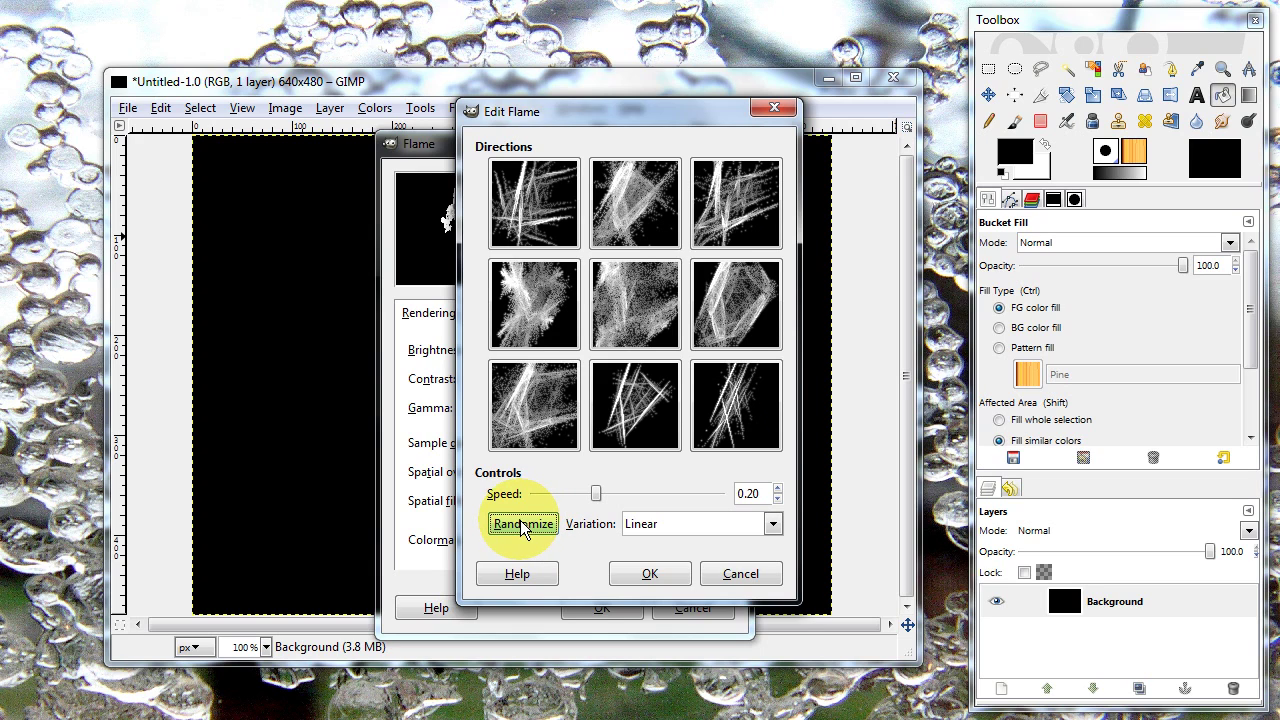
left_click(522, 527)
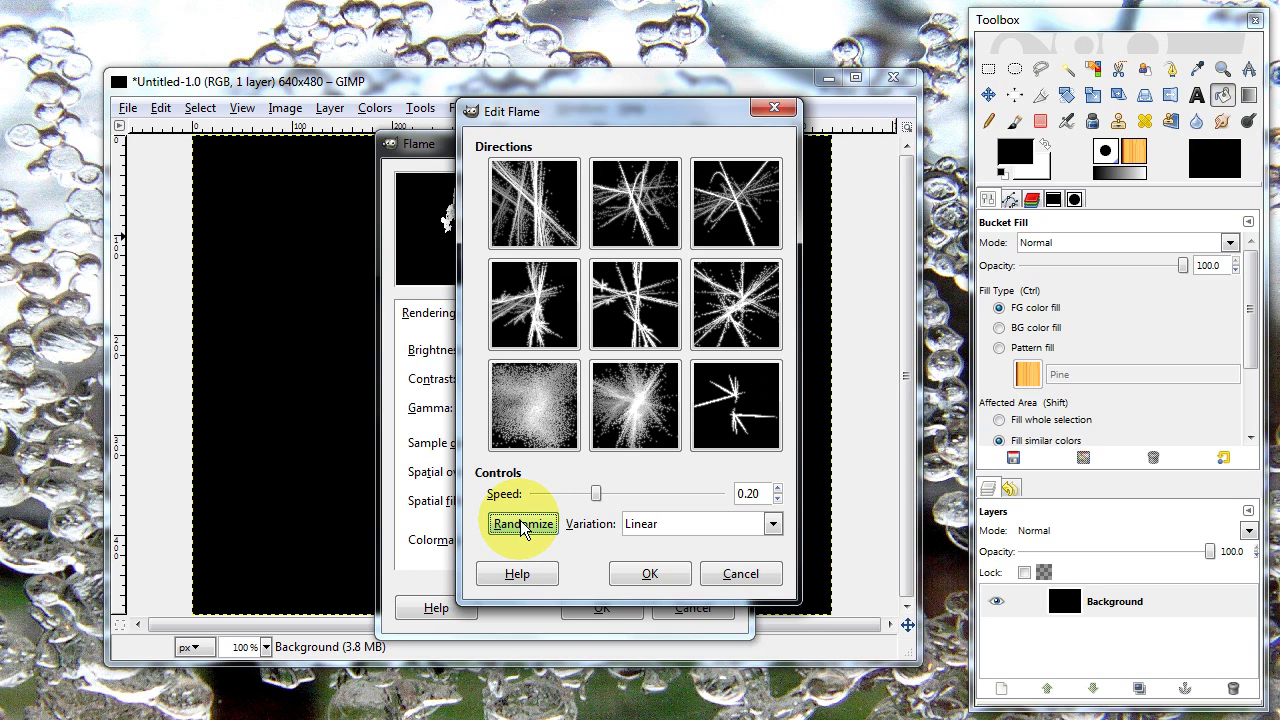
left_click(636, 304)
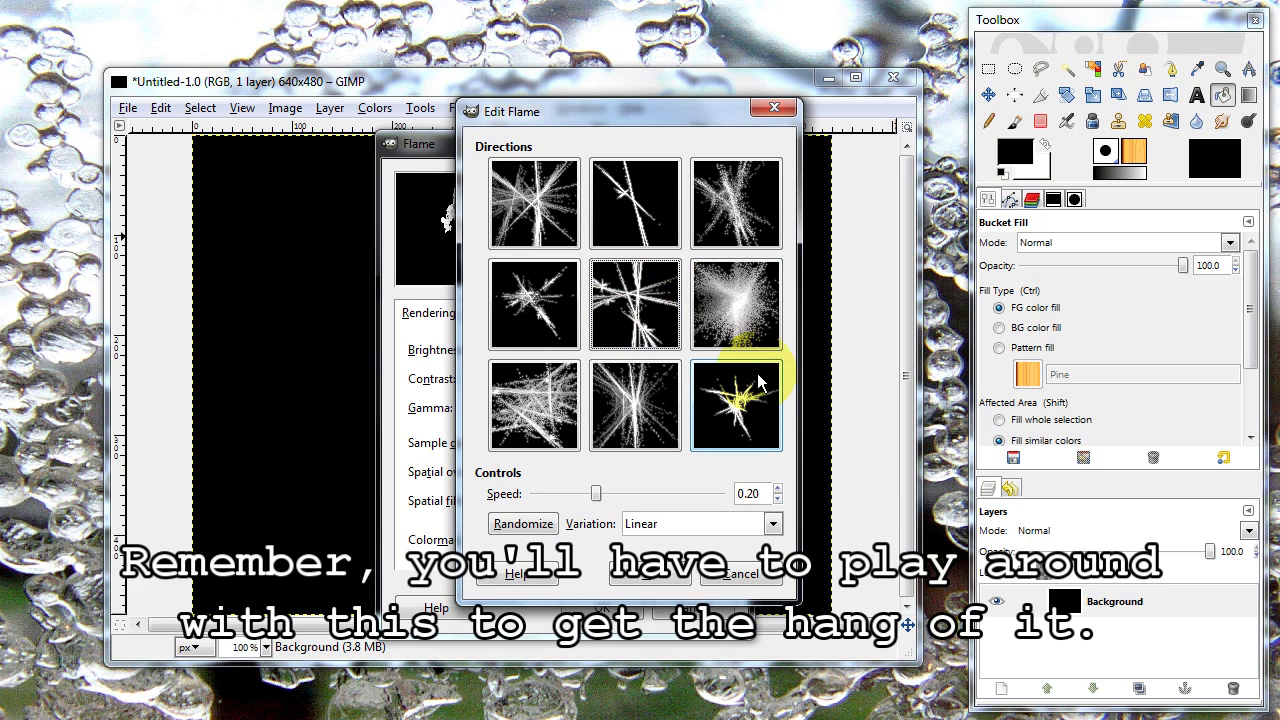
left_click(625, 295)
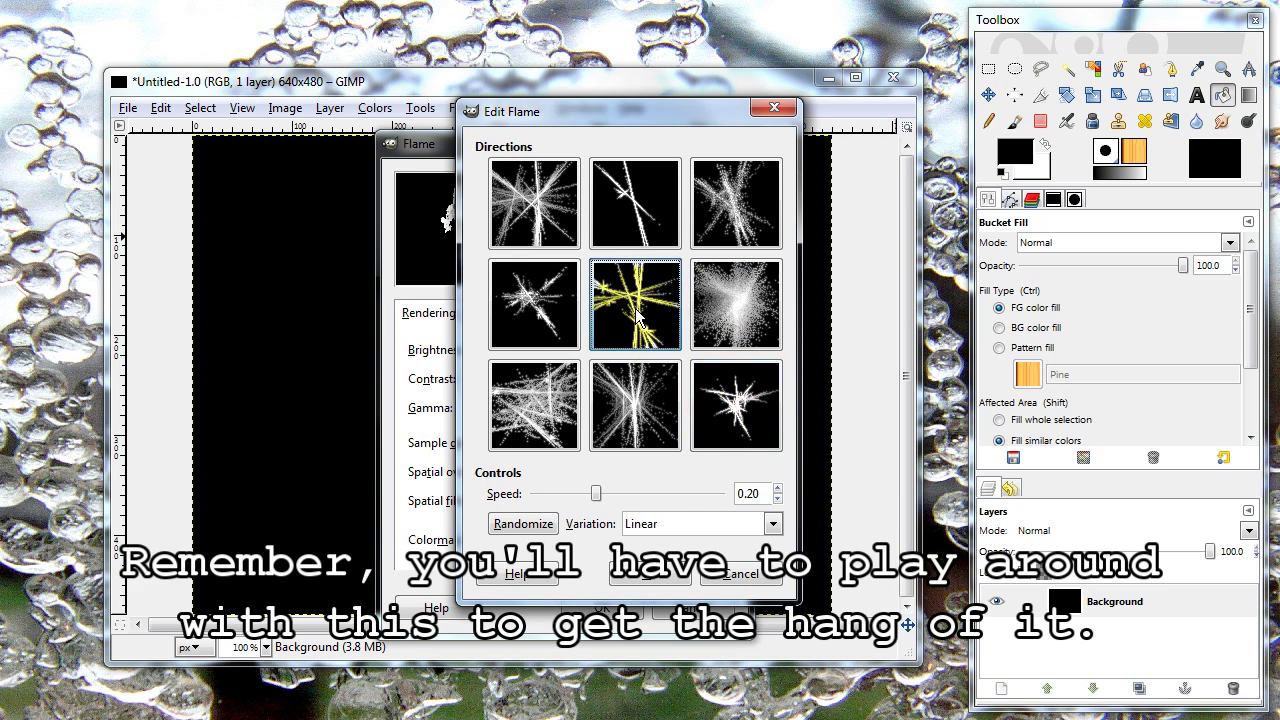
left_click(651, 575)
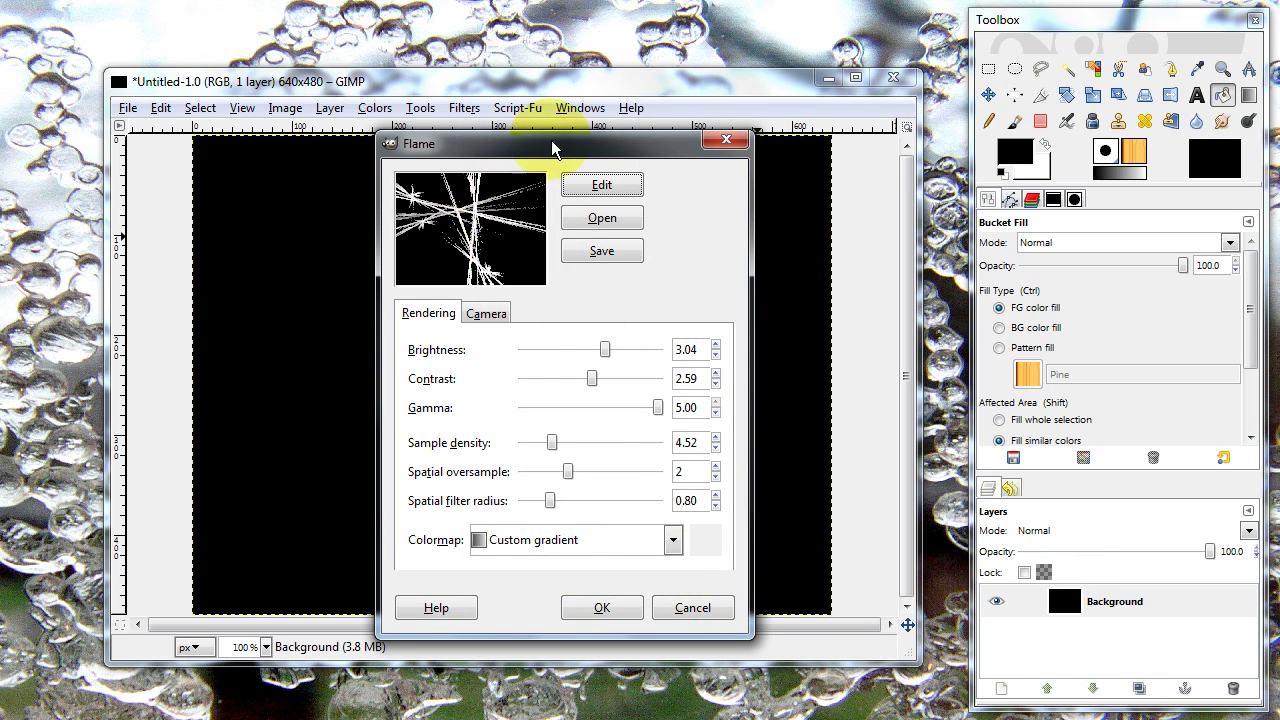
left_click(603, 610)
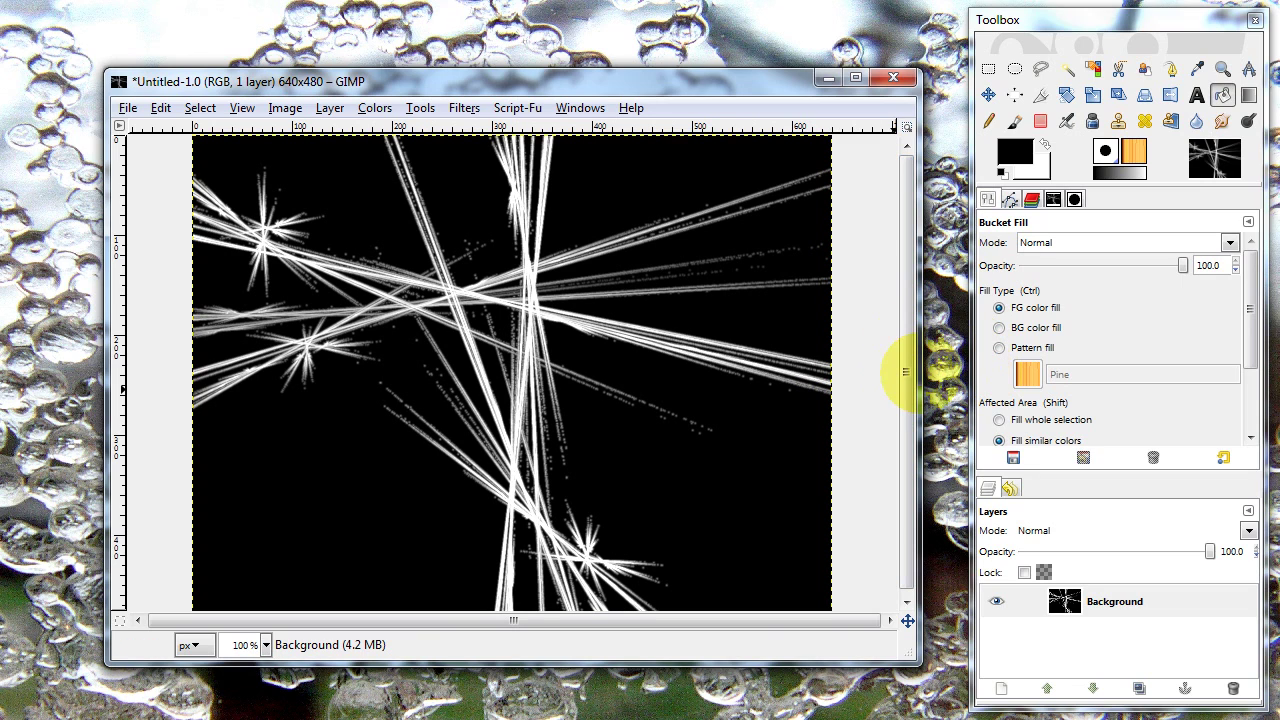
Add a new transparent layer and set its blend mode to Overlay.
left_click(1001, 688)
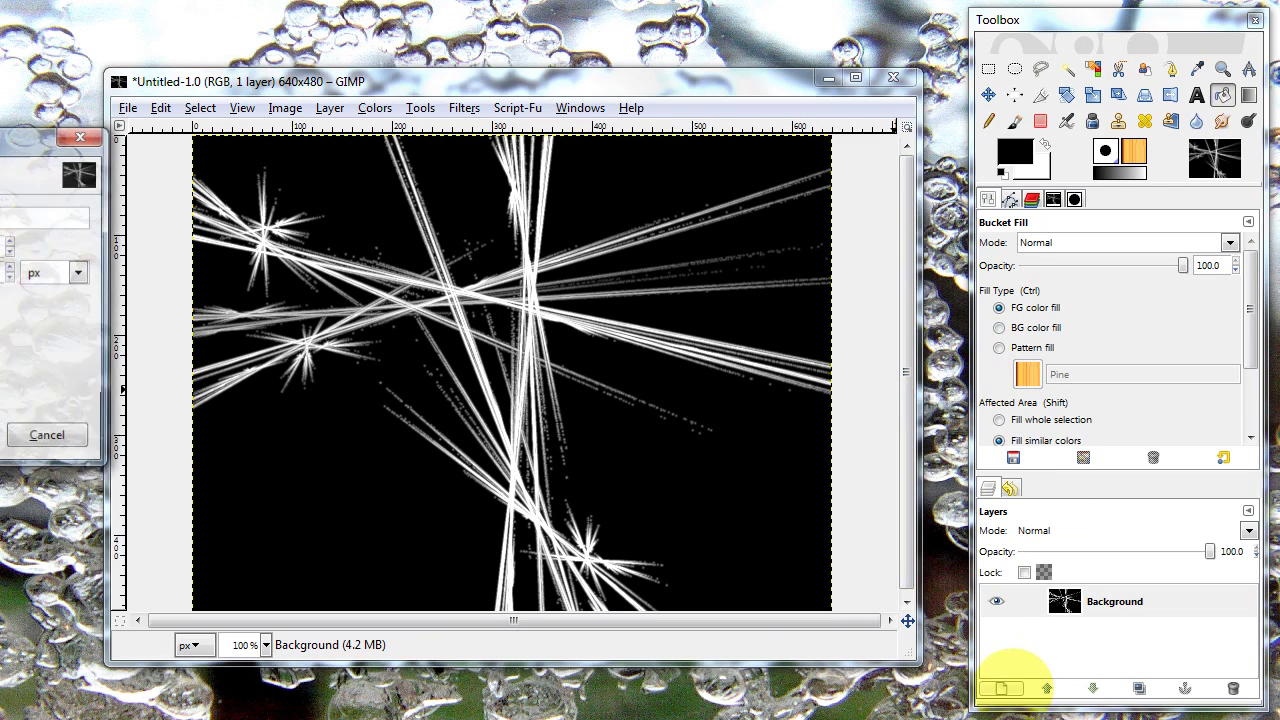
key("Return")
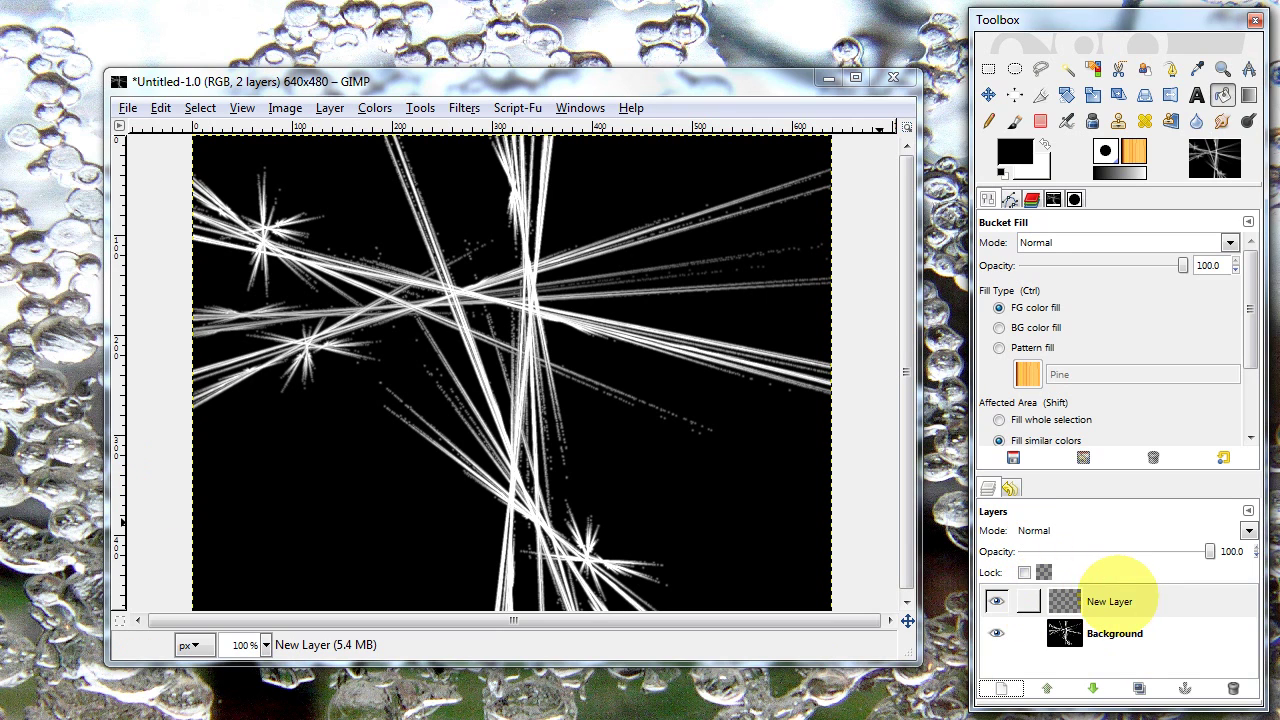
left_click(1112, 598)
left_click(1249, 531)
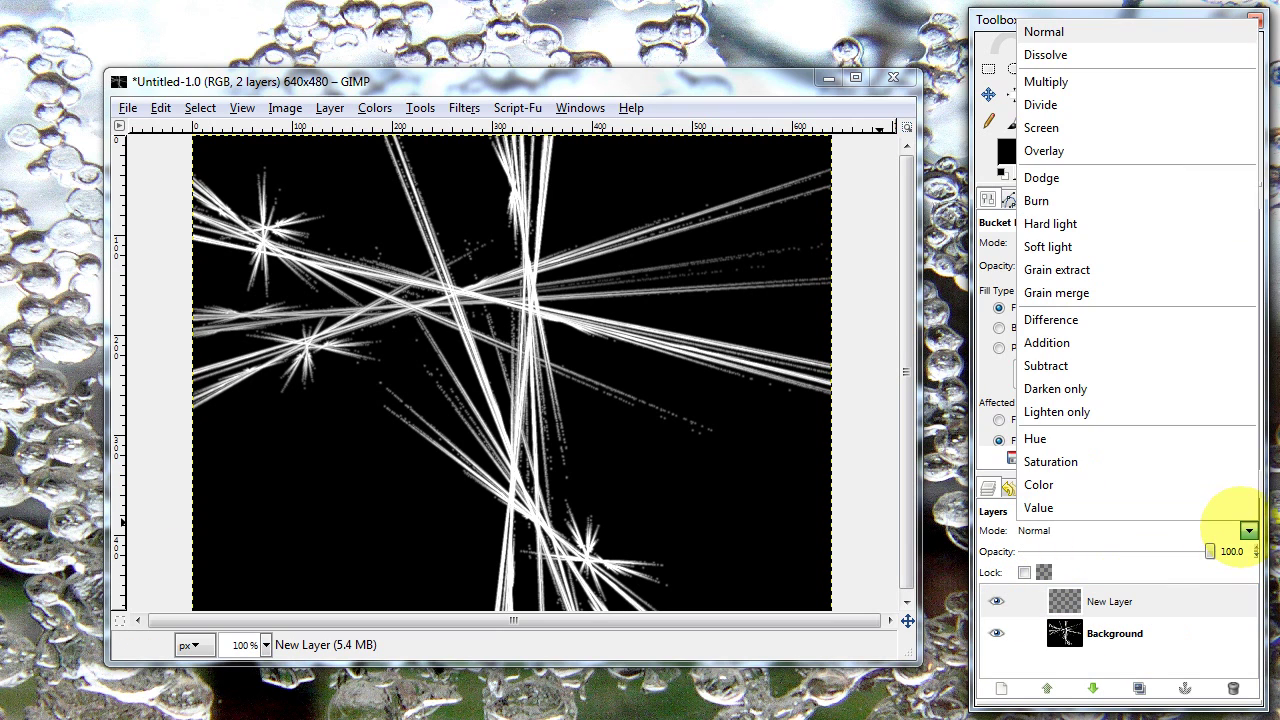
left_click(1078, 150)
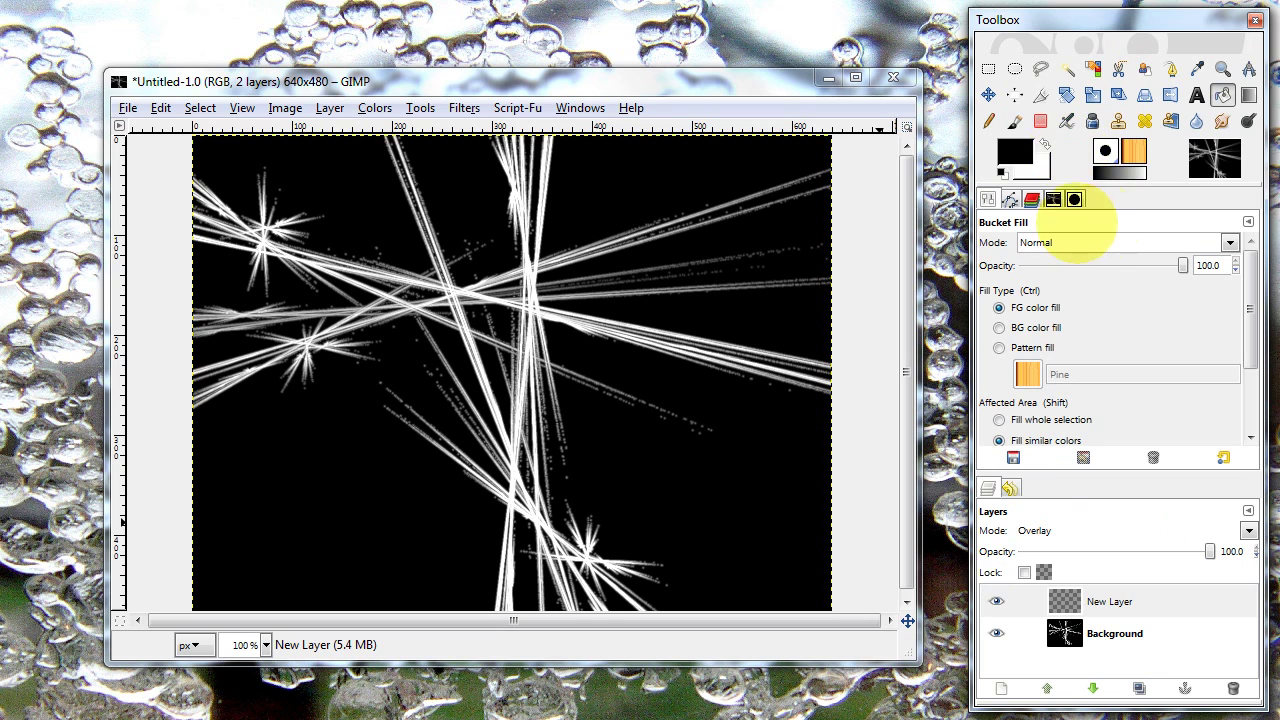
Paint a red stroke with brush scale 1.92 along the bright diagonal streak.
left_click(1045, 144)
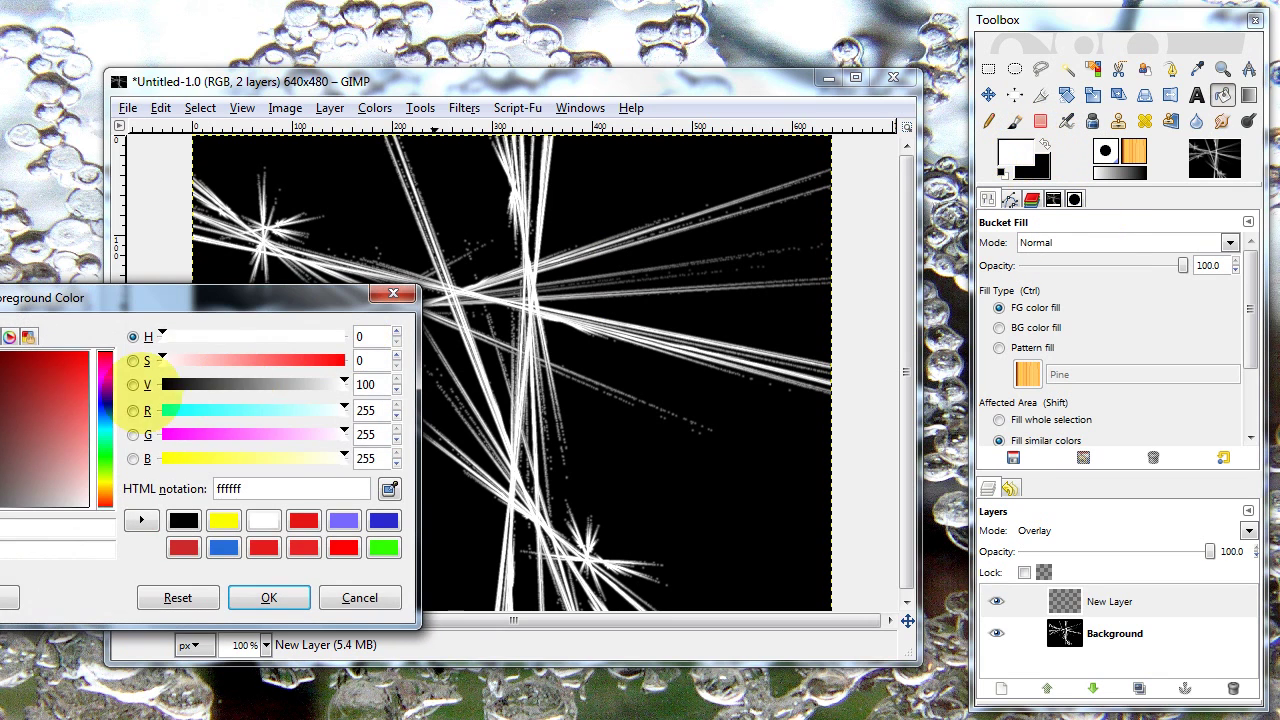
left_click_drag(85, 400, 86, 358)
left_click(269, 597)
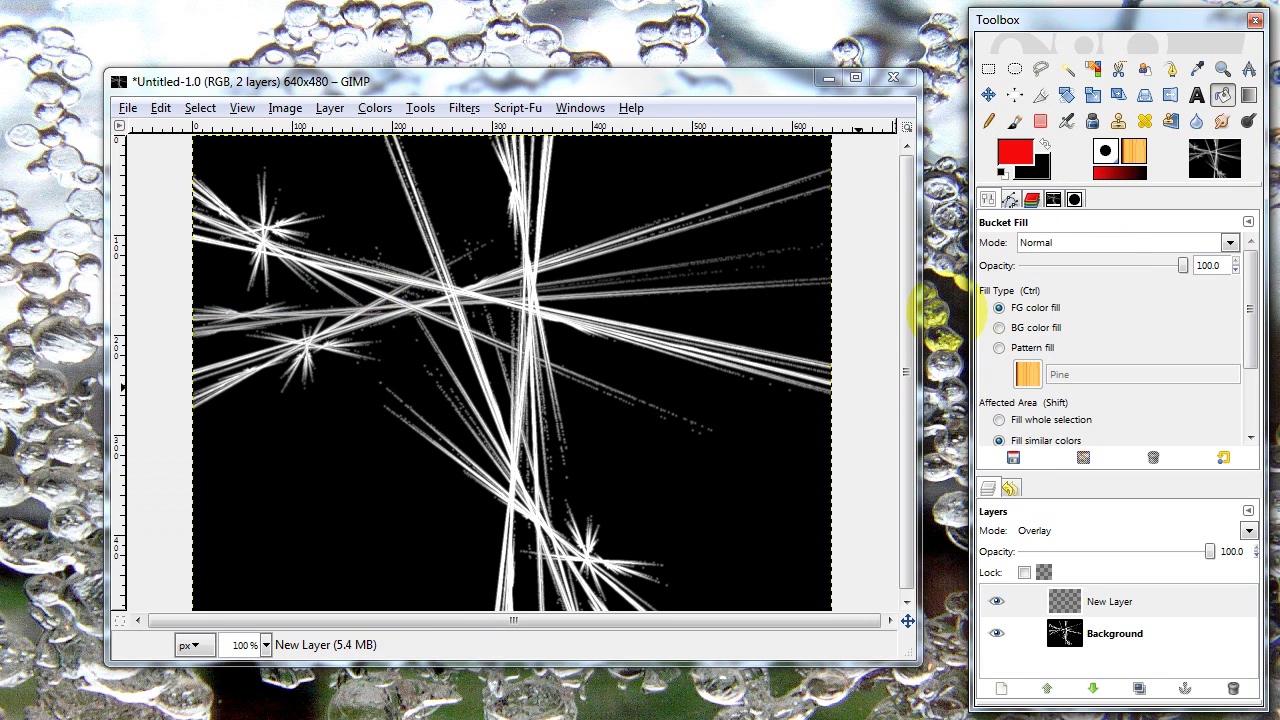
left_click(1014, 121)
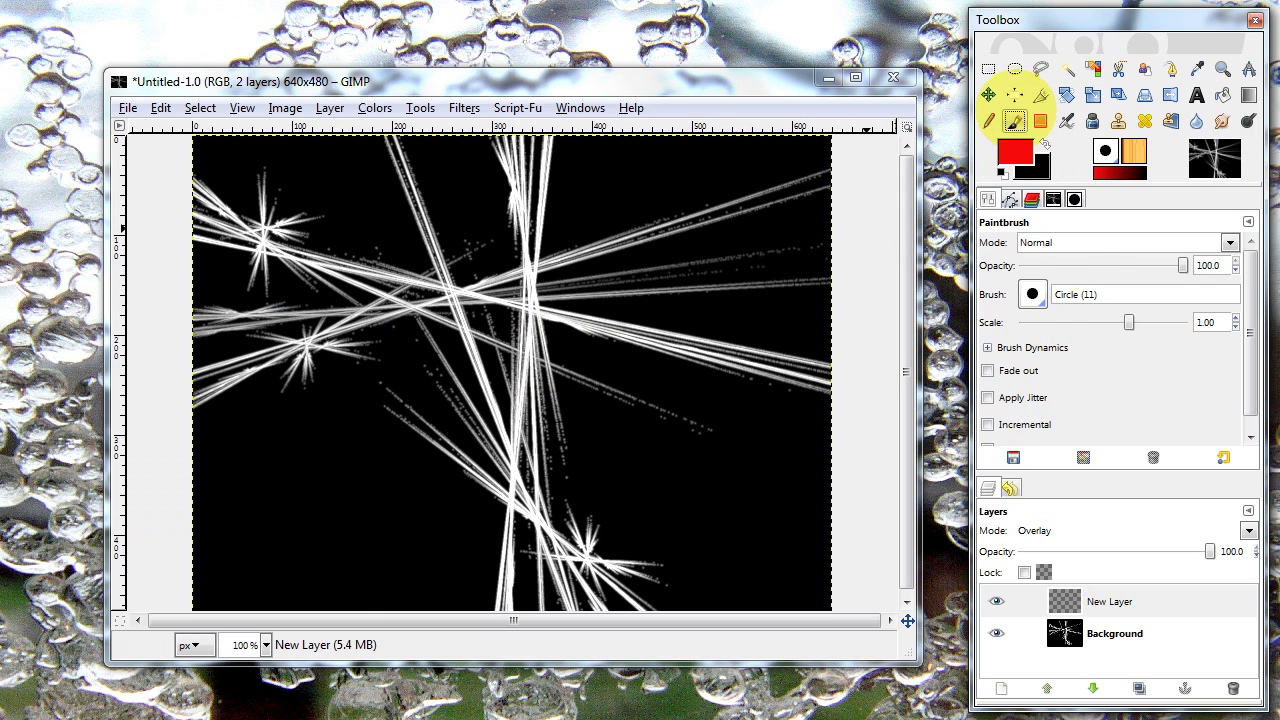
left_click_drag(1129, 321, 1145, 322)
mouse_move(665, 337)
left_mouse_down()
mouse_move(747, 362)
mouse_move(838, 386)
left_mouse_up()
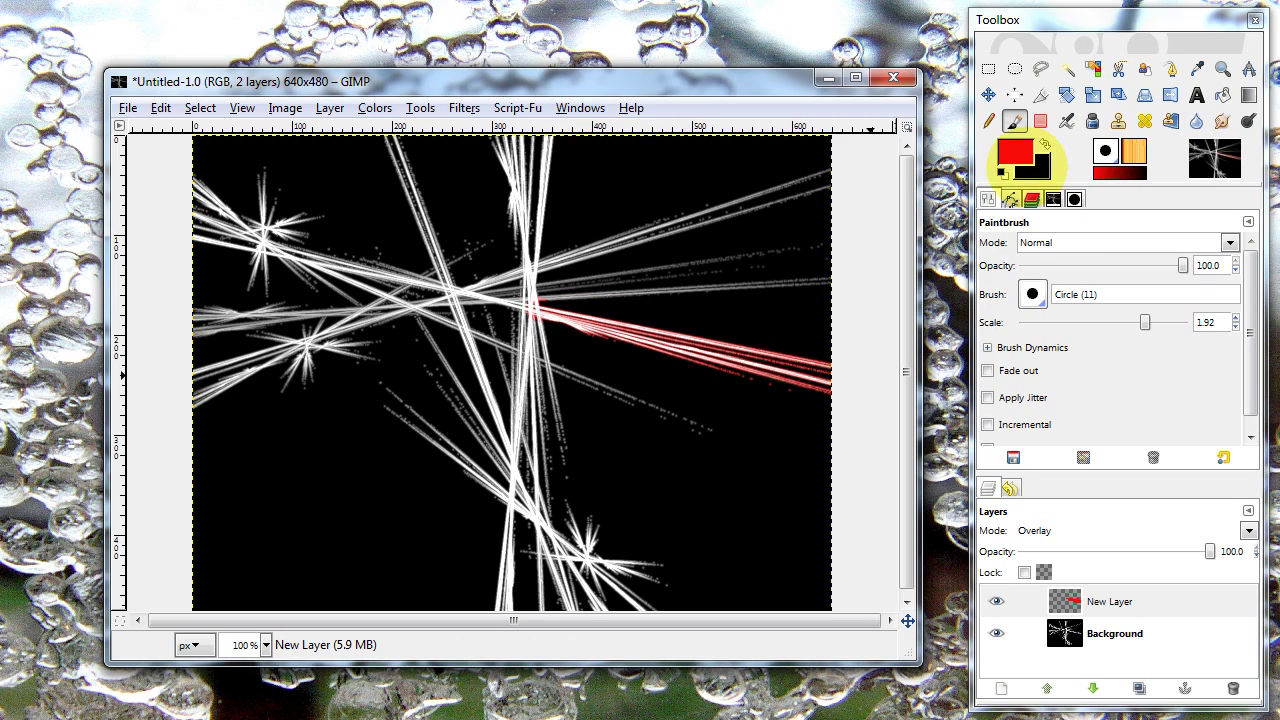
Undo the red stroke, the new layer and the flame render, then glance at the gradients list.
key("ctrl+z")
key("ctrl+z")
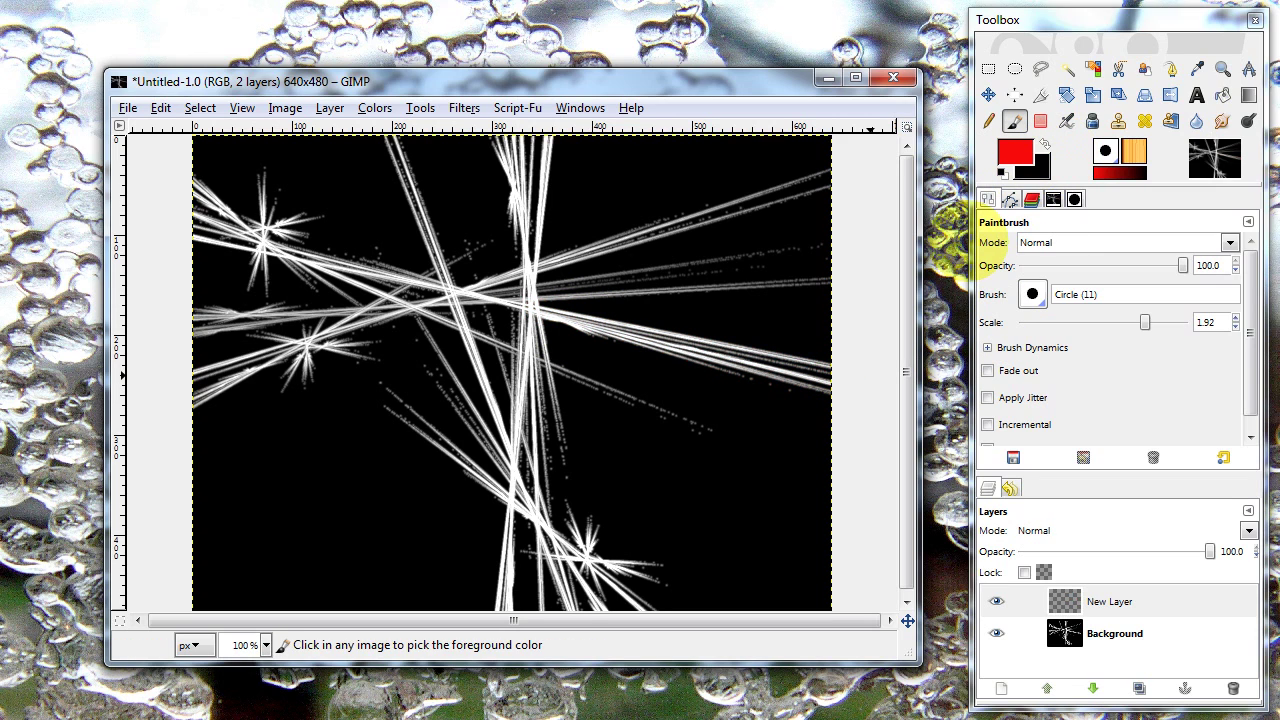
key("ctrl+z")
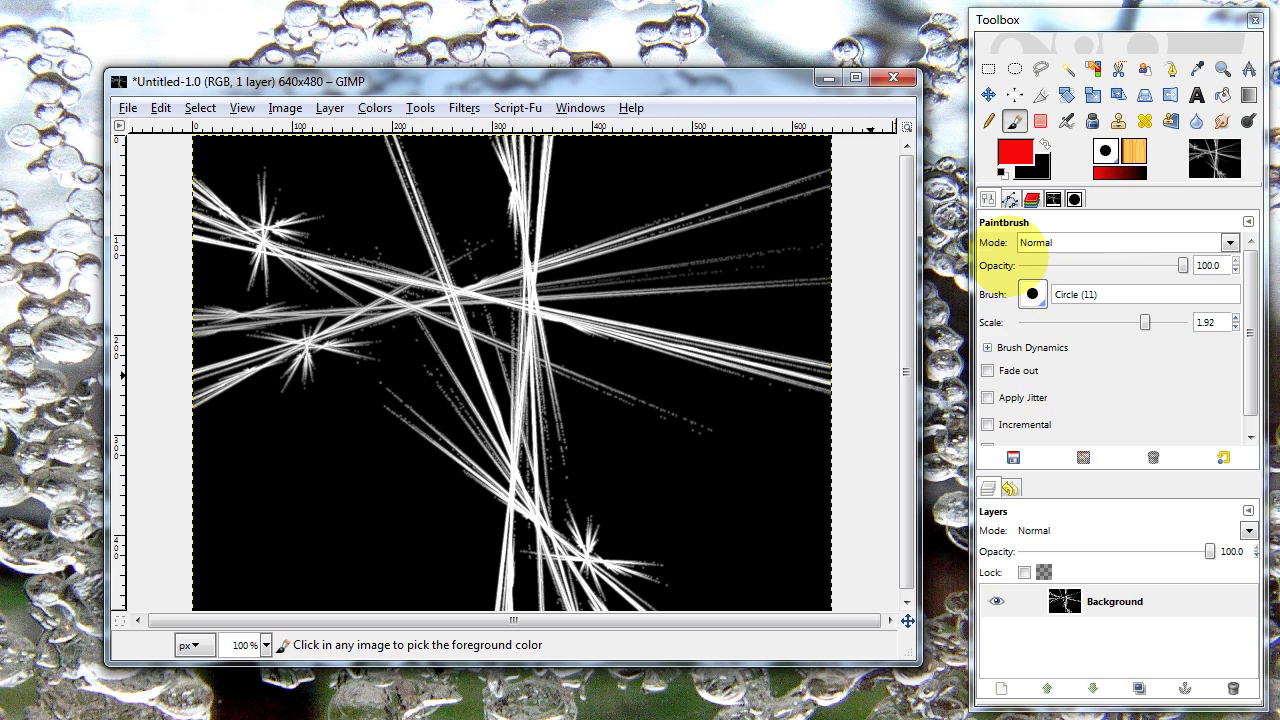
key("ctrl+z")
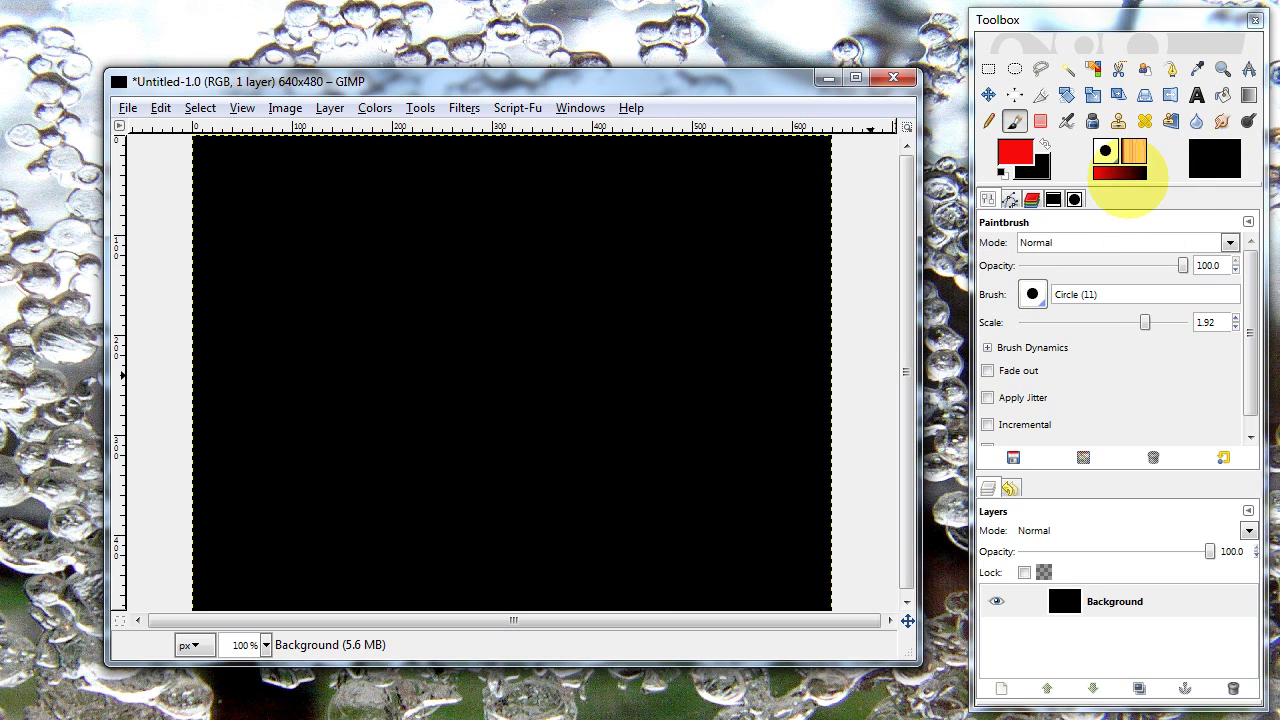
left_click(1120, 172)
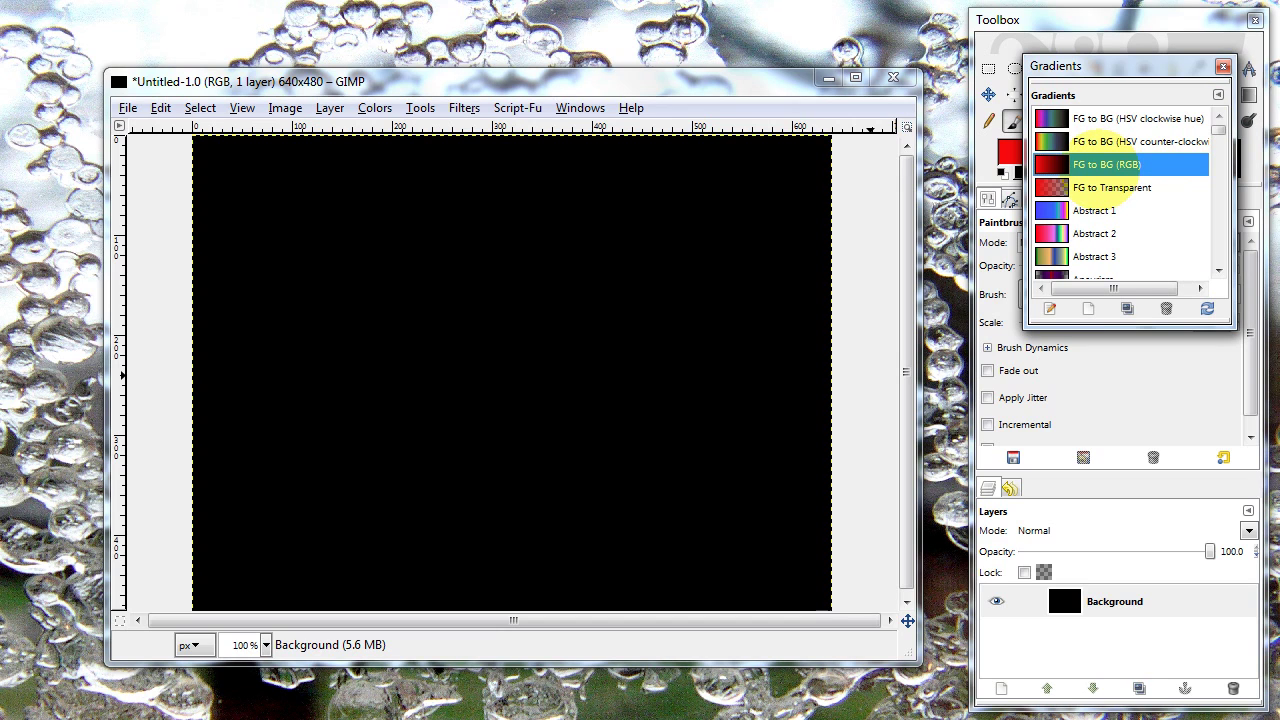
left_click(1223, 66)
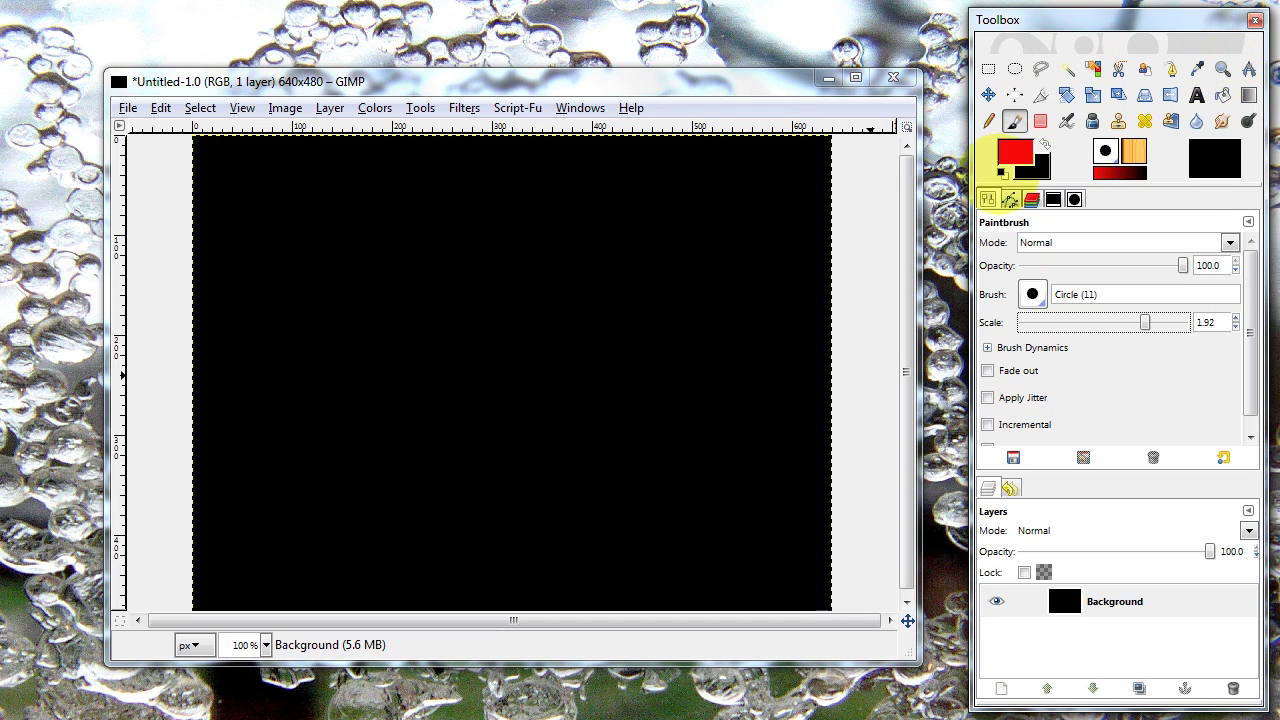
Set the foreground colour to a lavender-blue (6064ec).
left_click(1025, 152)
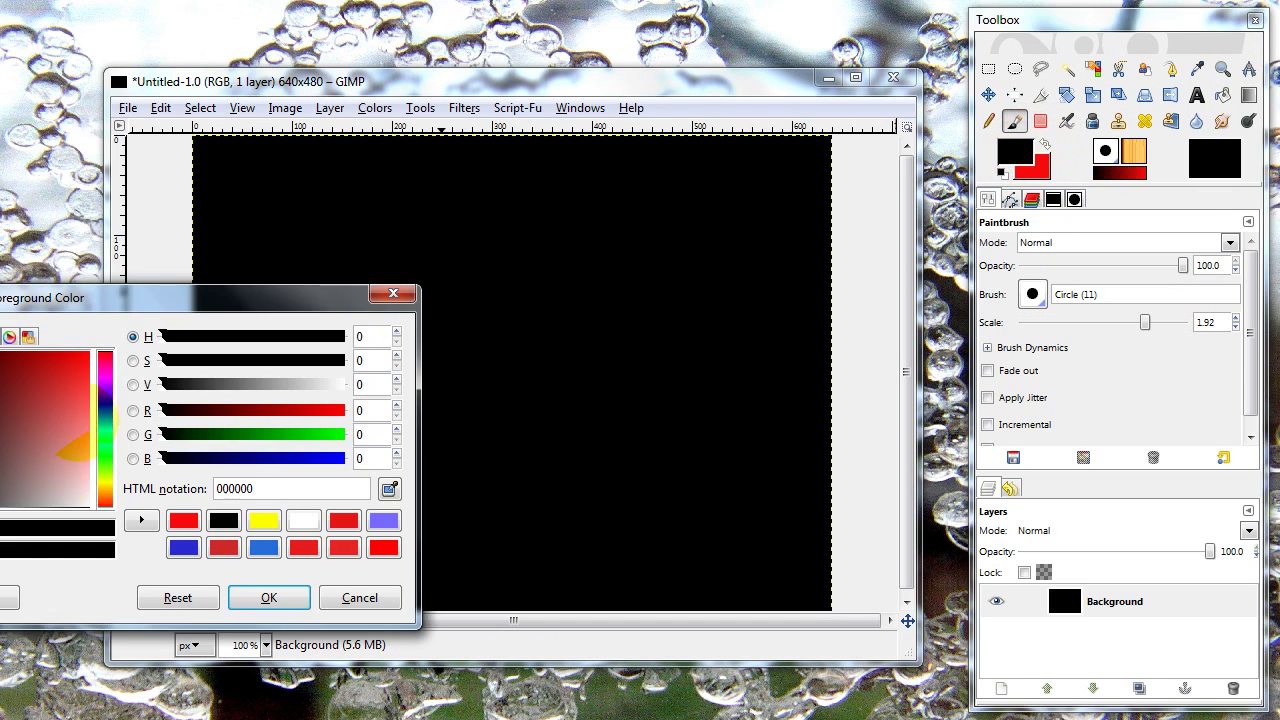
left_click(62, 482)
left_click(70, 476)
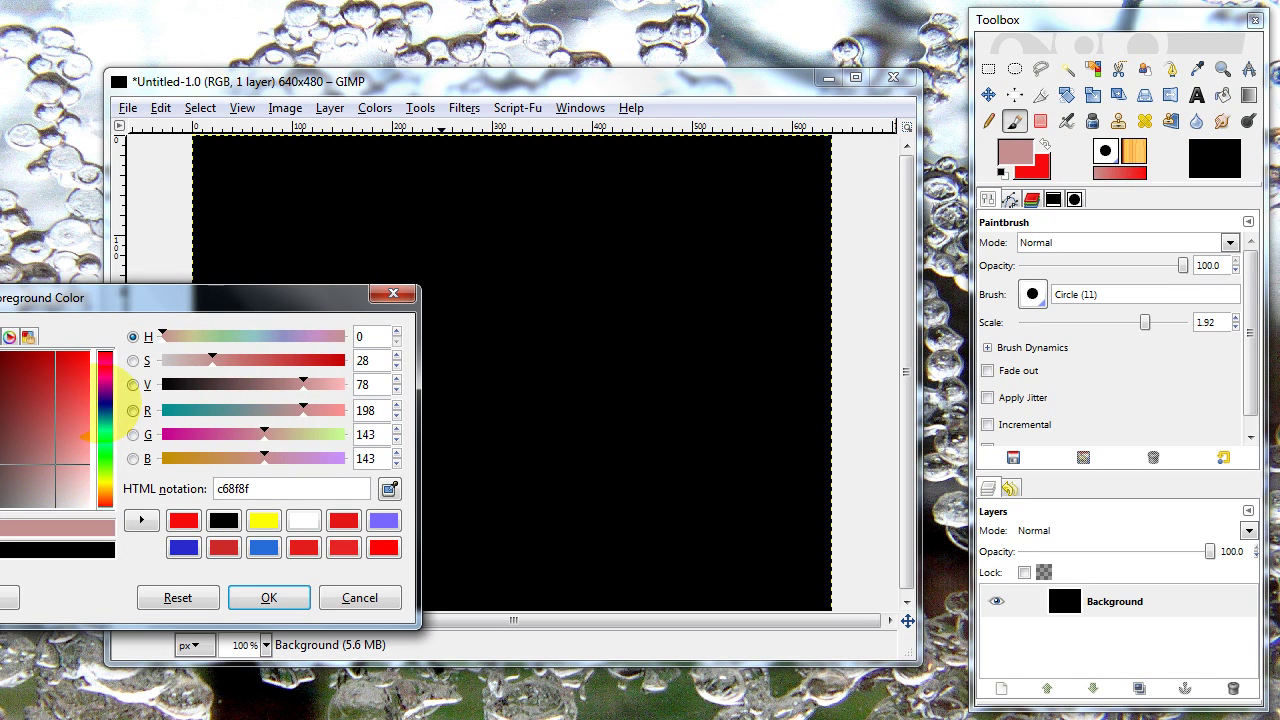
left_click(104, 403)
left_click(65, 481)
left_click_drag(62, 482, 78, 410)
left_click(269, 597)
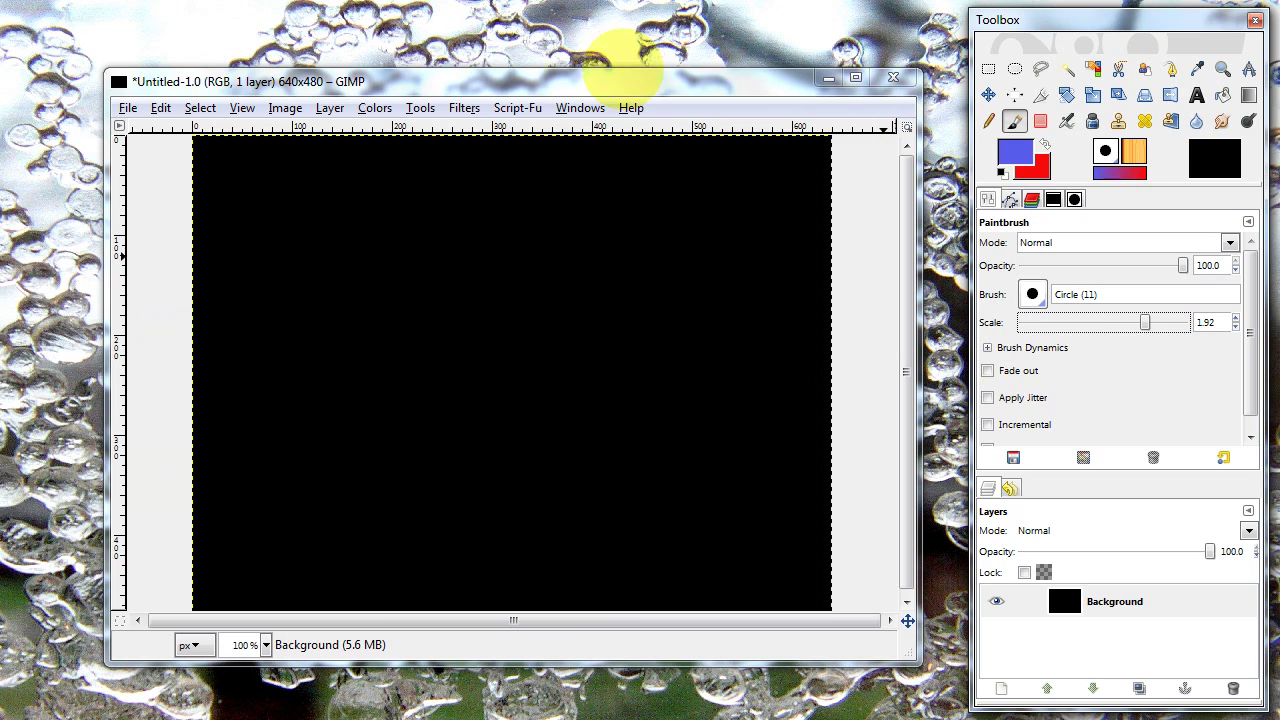
Re-render the Flame fractal onto the black canvas with the new colours.
left_click(464, 108)
mouse_move(540, 432)
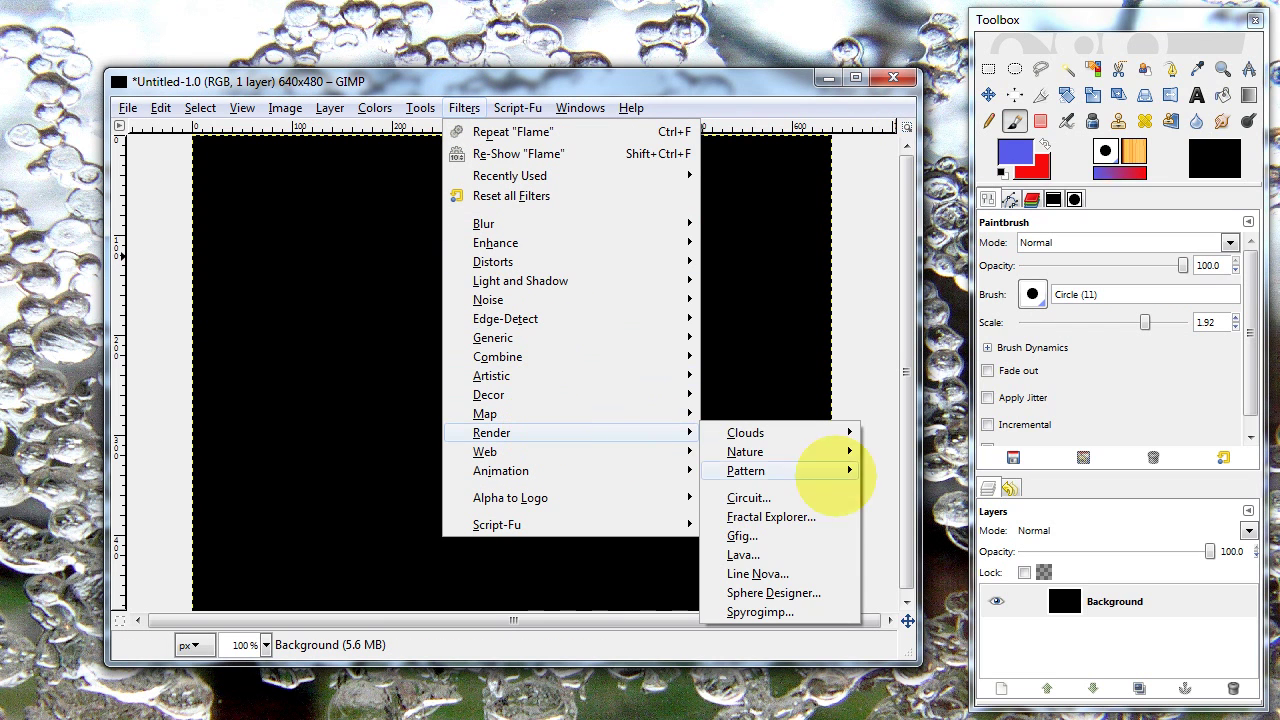
mouse_move(790, 452)
left_click(900, 452)
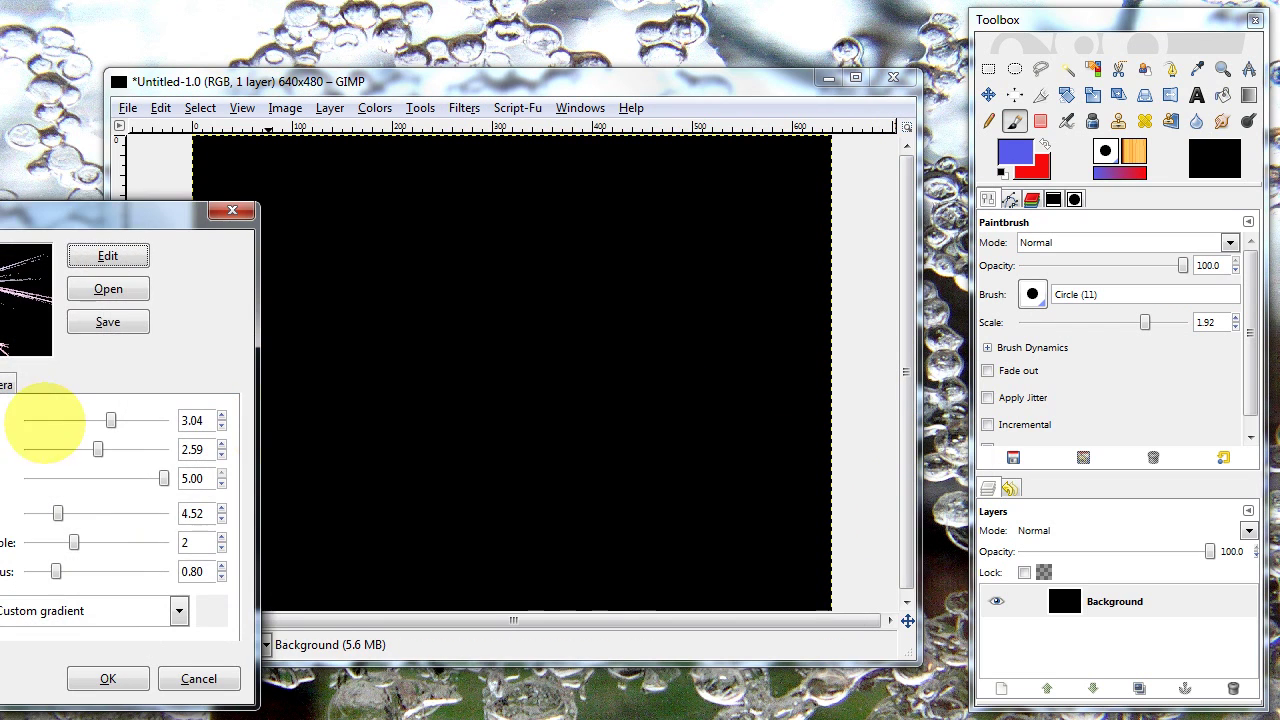
left_click_drag(100, 209, 549, 226)
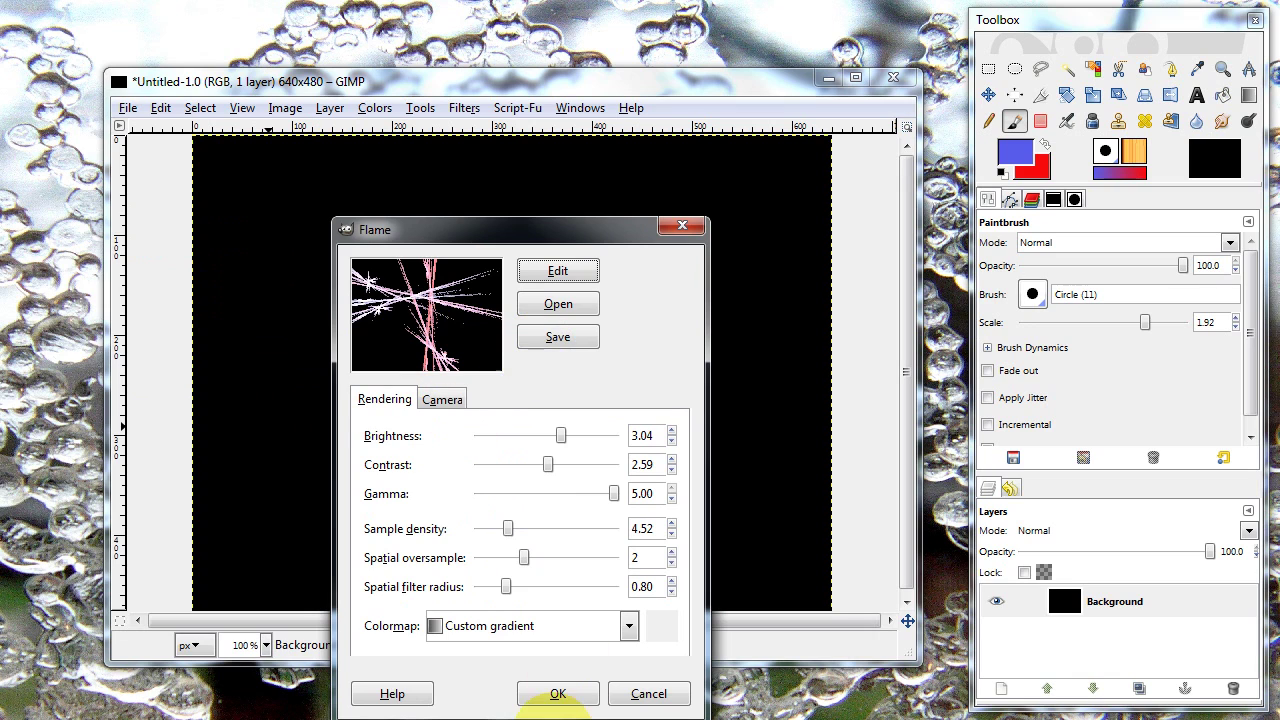
left_click(557, 693)
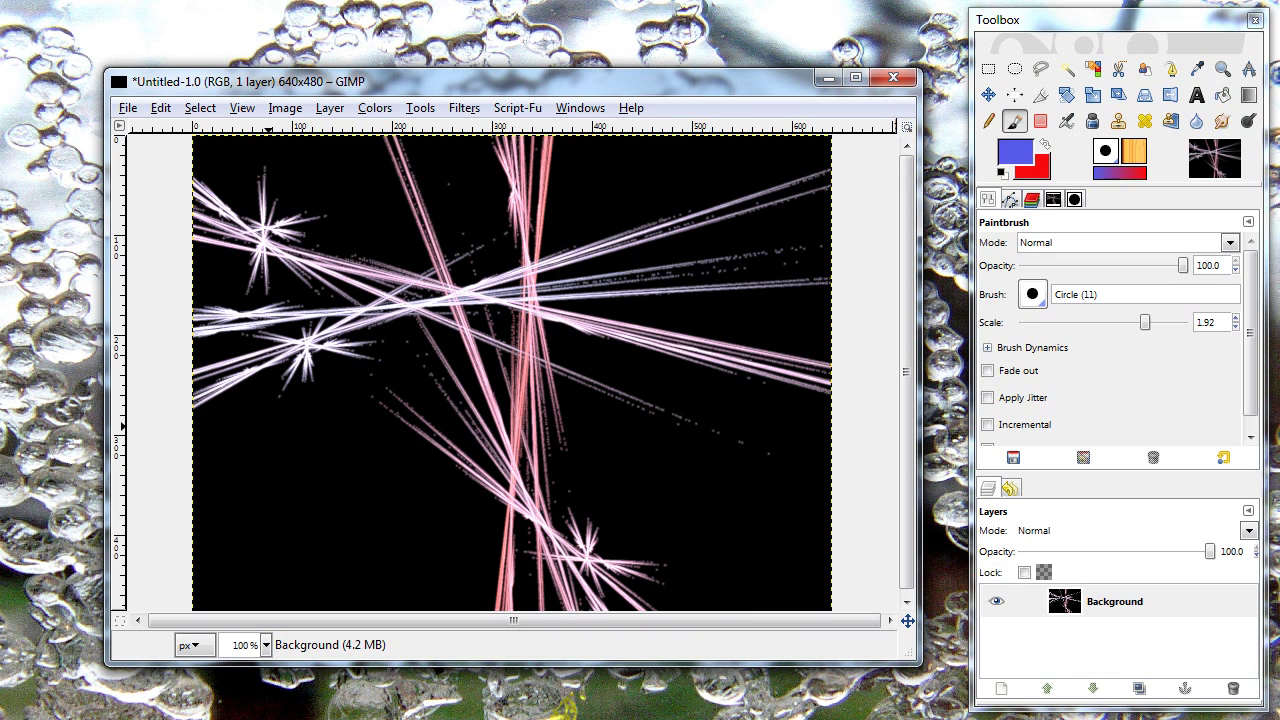
left_click_drag(528, 340, 545, 385)
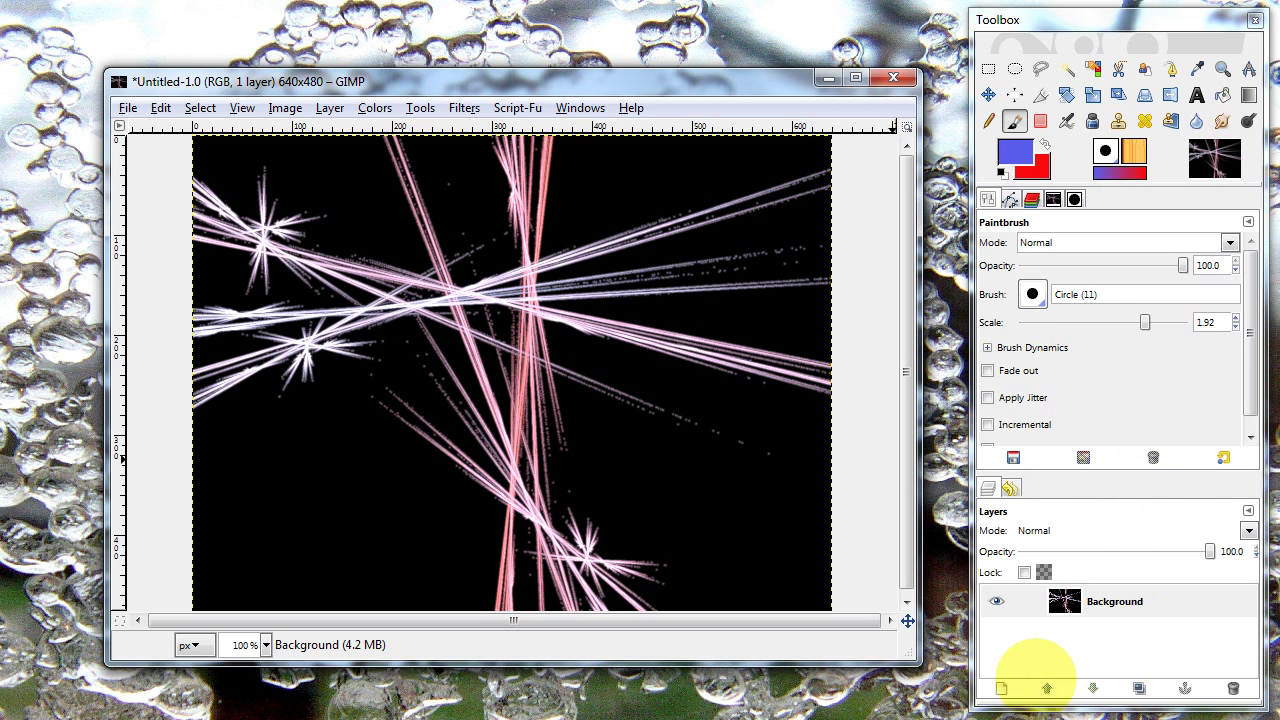
Duplicate the flame layer and set the copy's blend mode to Overlay.
left_click(1139, 688)
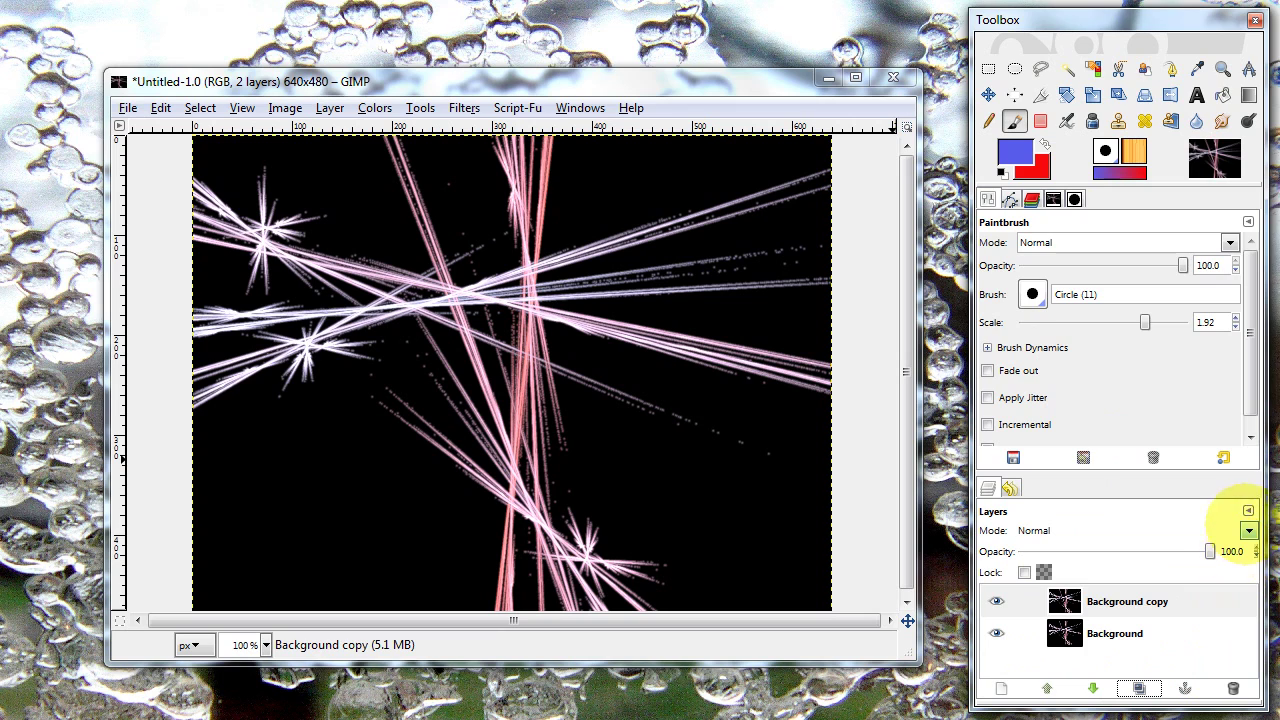
left_click(1220, 601)
left_click(1249, 531)
left_click(1042, 150)
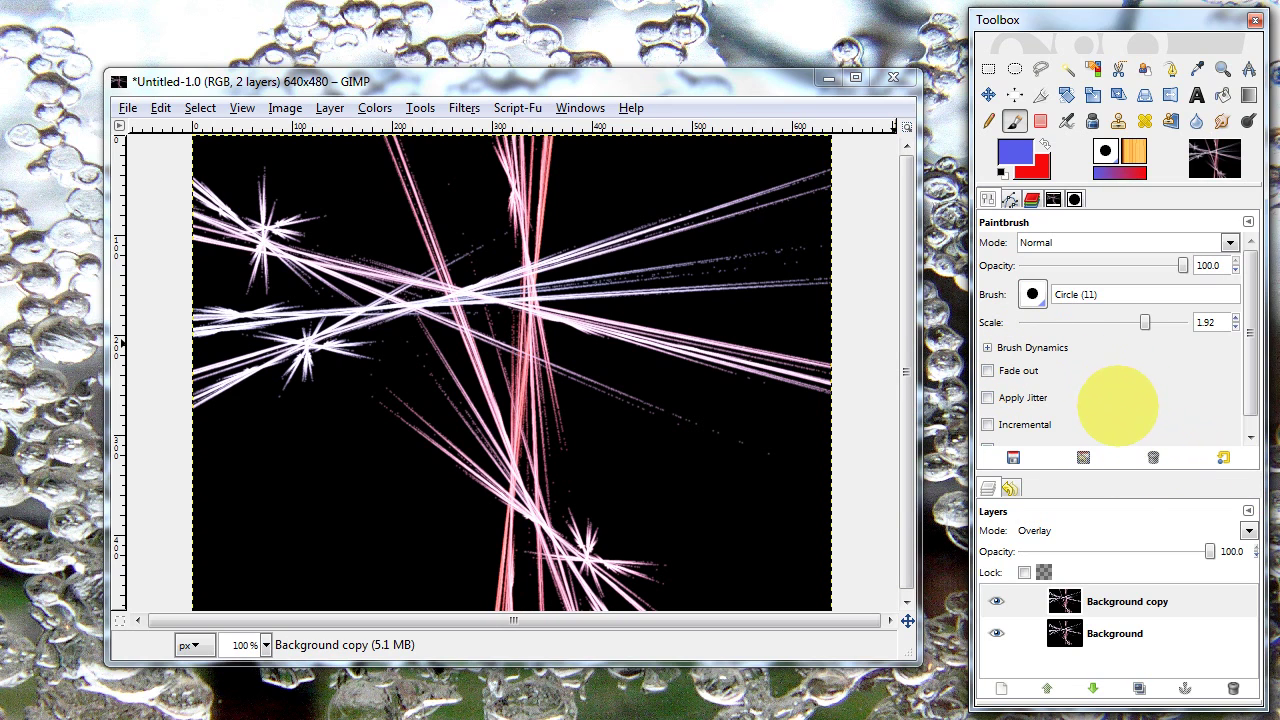
Undo the Overlay copy and flame render, then redo the flame render.
key("ctrl+z")
key("ctrl+z")
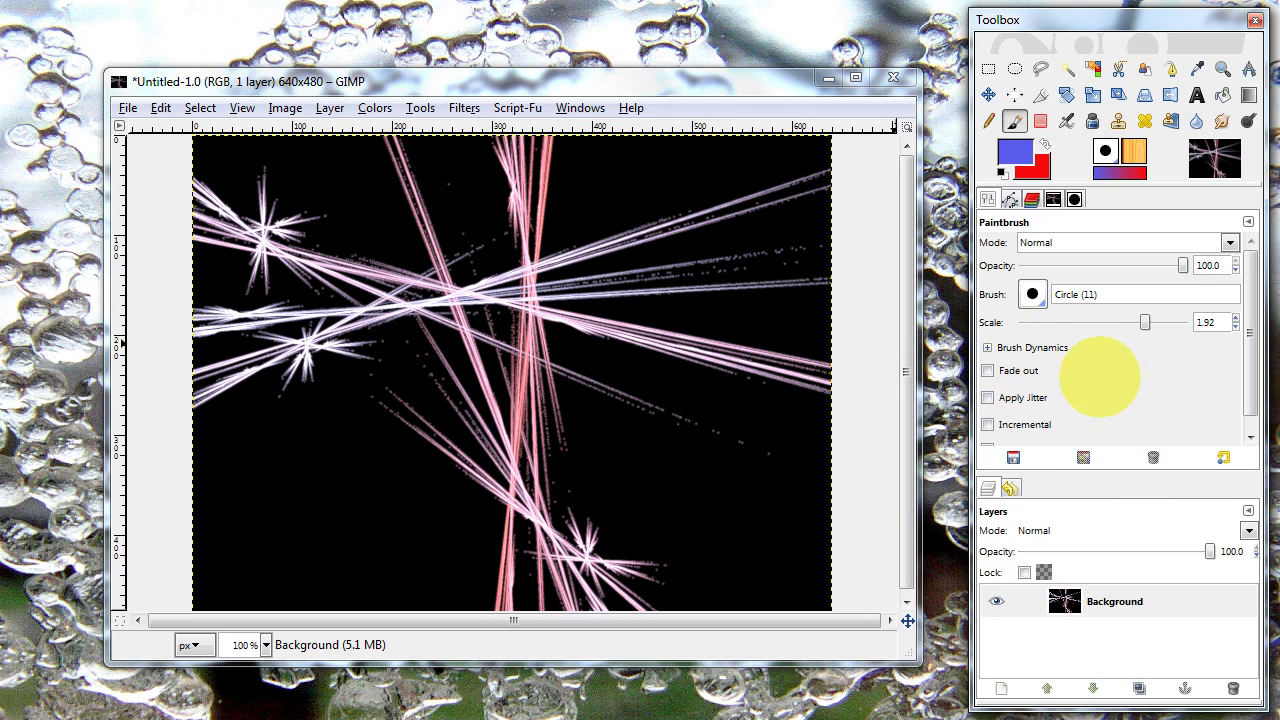
key("ctrl+z")
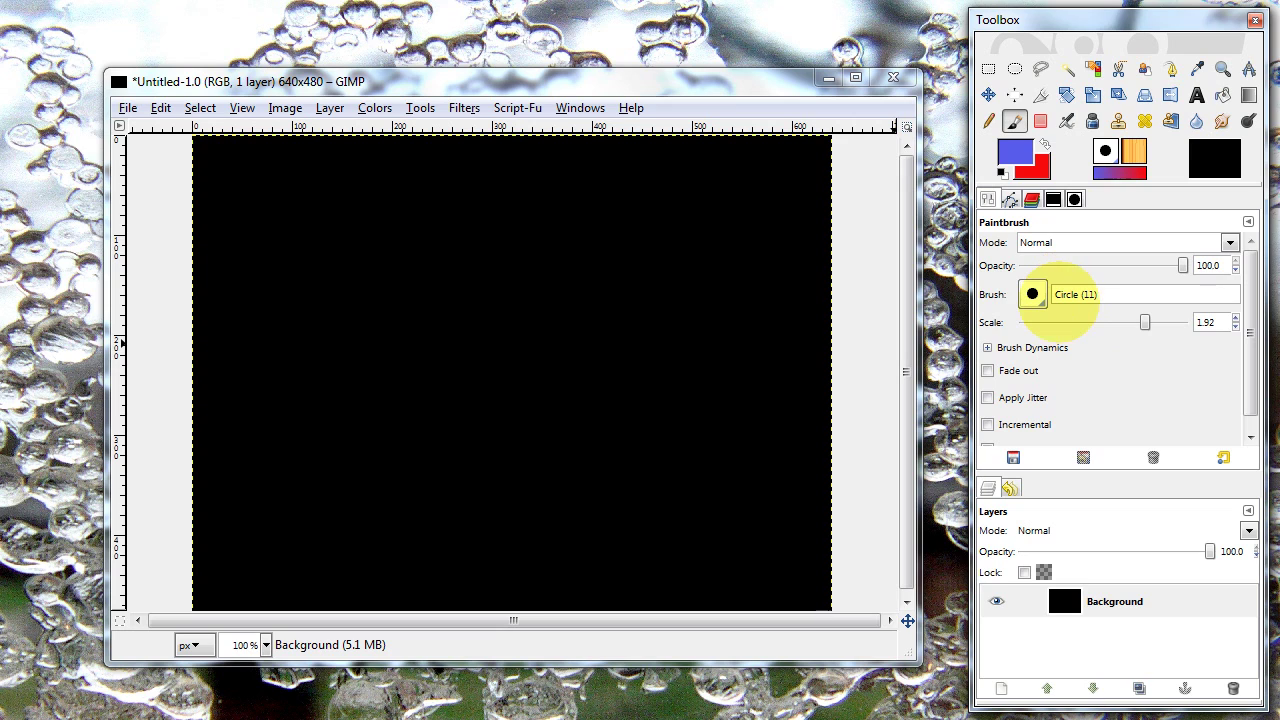
key("ctrl+y")
Select the Paintbrush and set the foreground colour to pure black.
left_click(1040, 121)
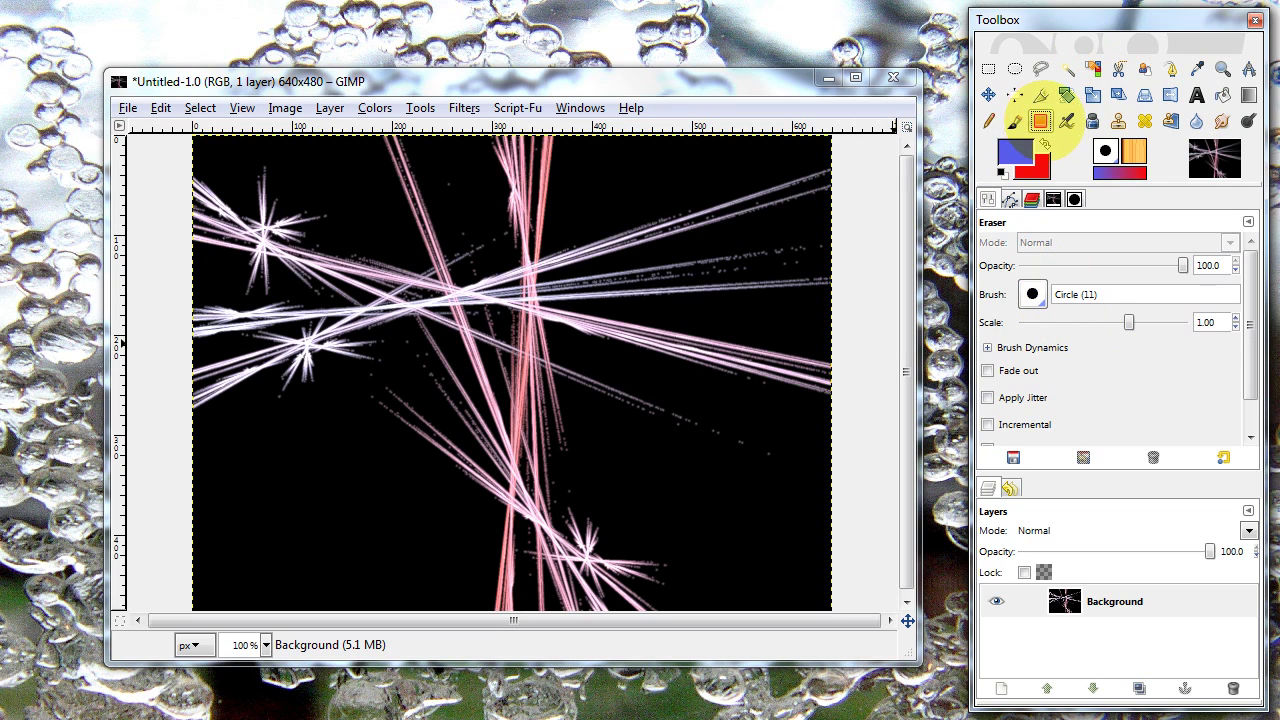
left_click(1014, 121)
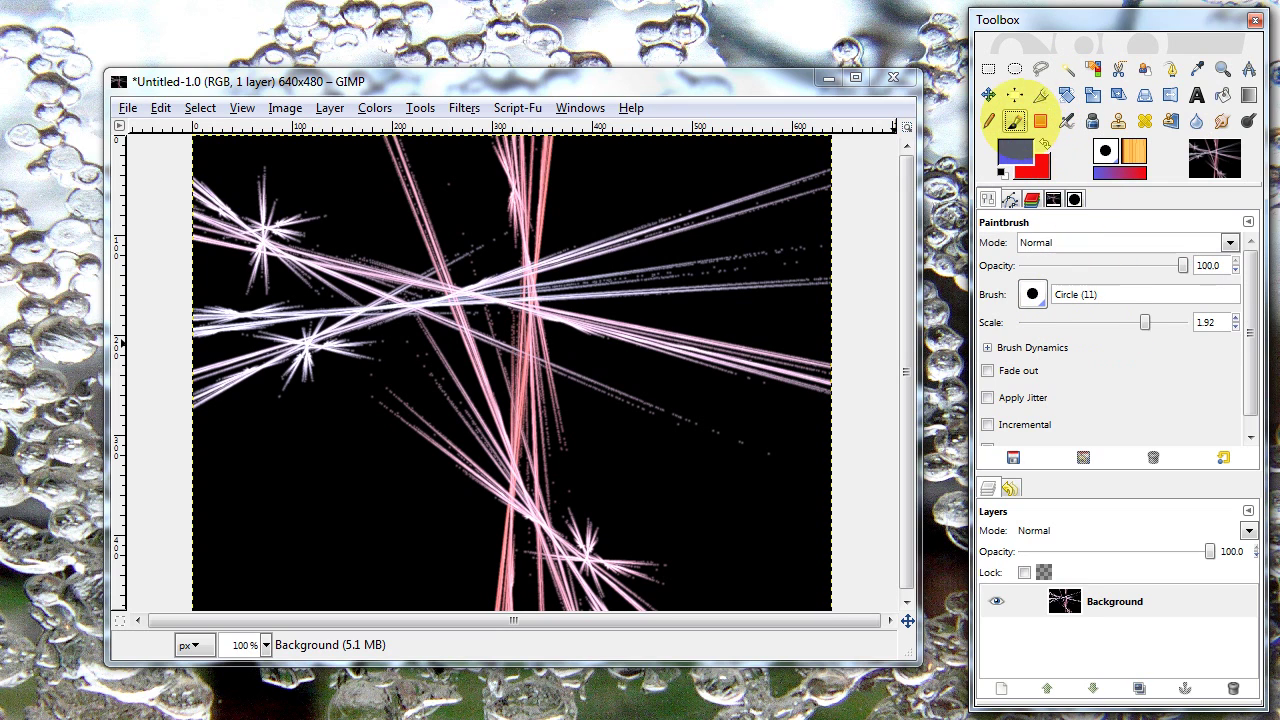
left_click(1015, 150)
left_click_drag(40, 450, 30, 530)
left_click_drag(20, 274, 350, 288)
left_click_drag(340, 400, 420, 496)
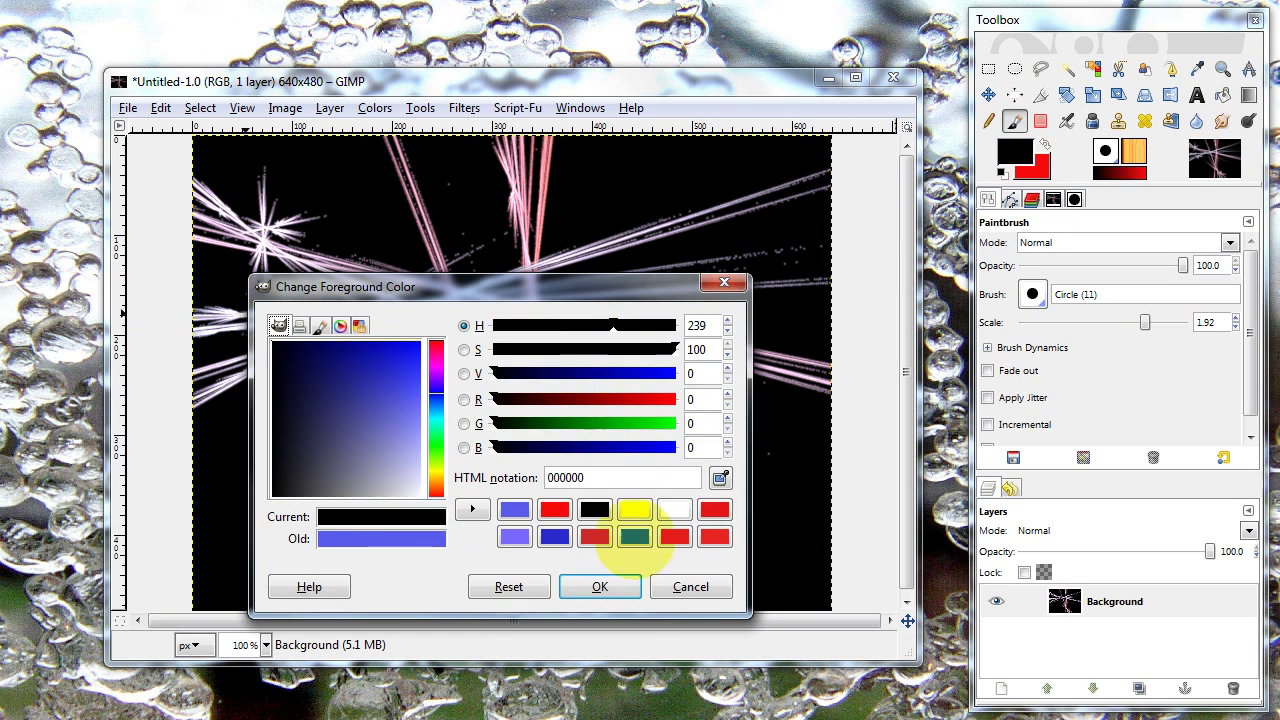
left_click(600, 587)
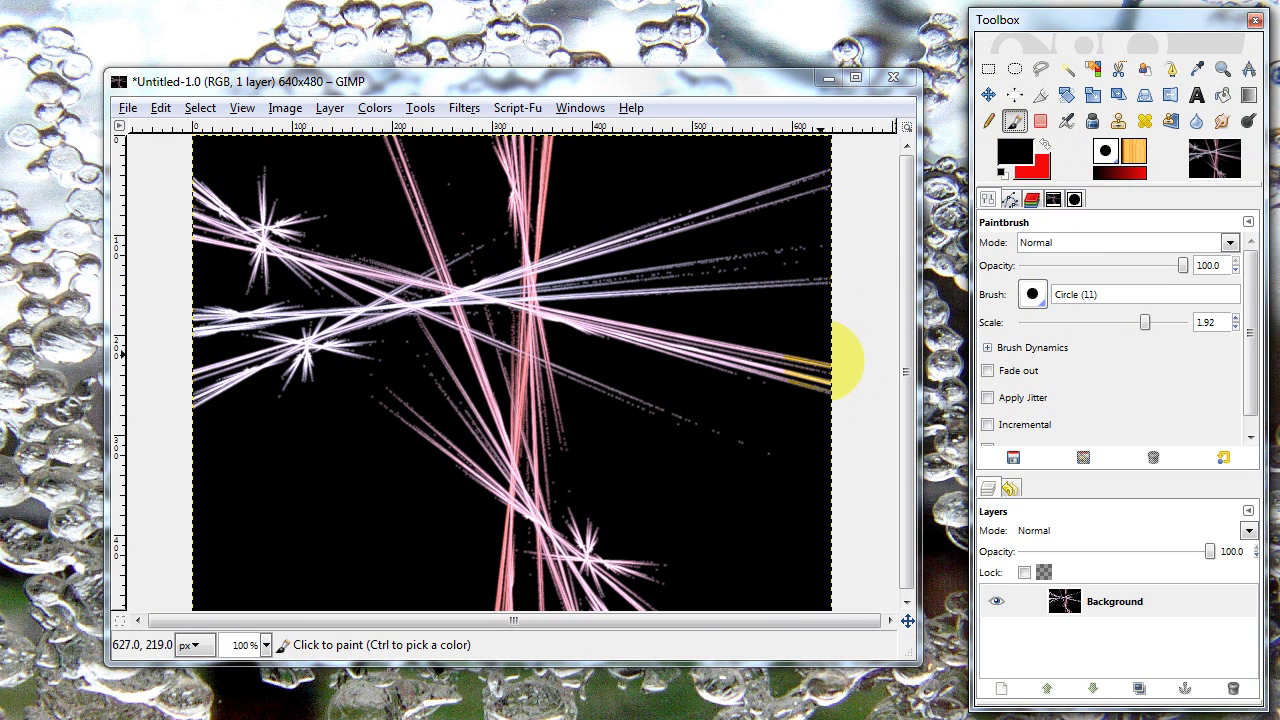
Paint black over the streak ends along the canvas edges with the Circle Fuzzy Giant brush.
left_click_drag(820, 354, 822, 413)
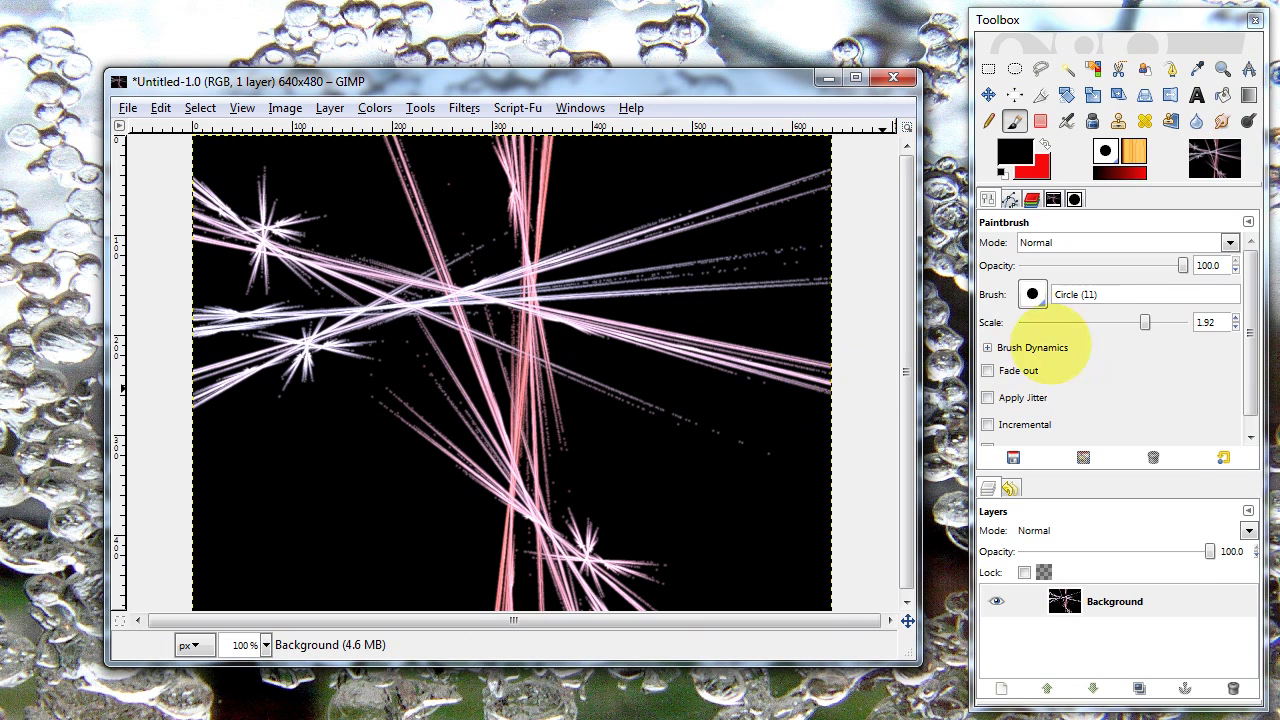
left_click(1032, 294)
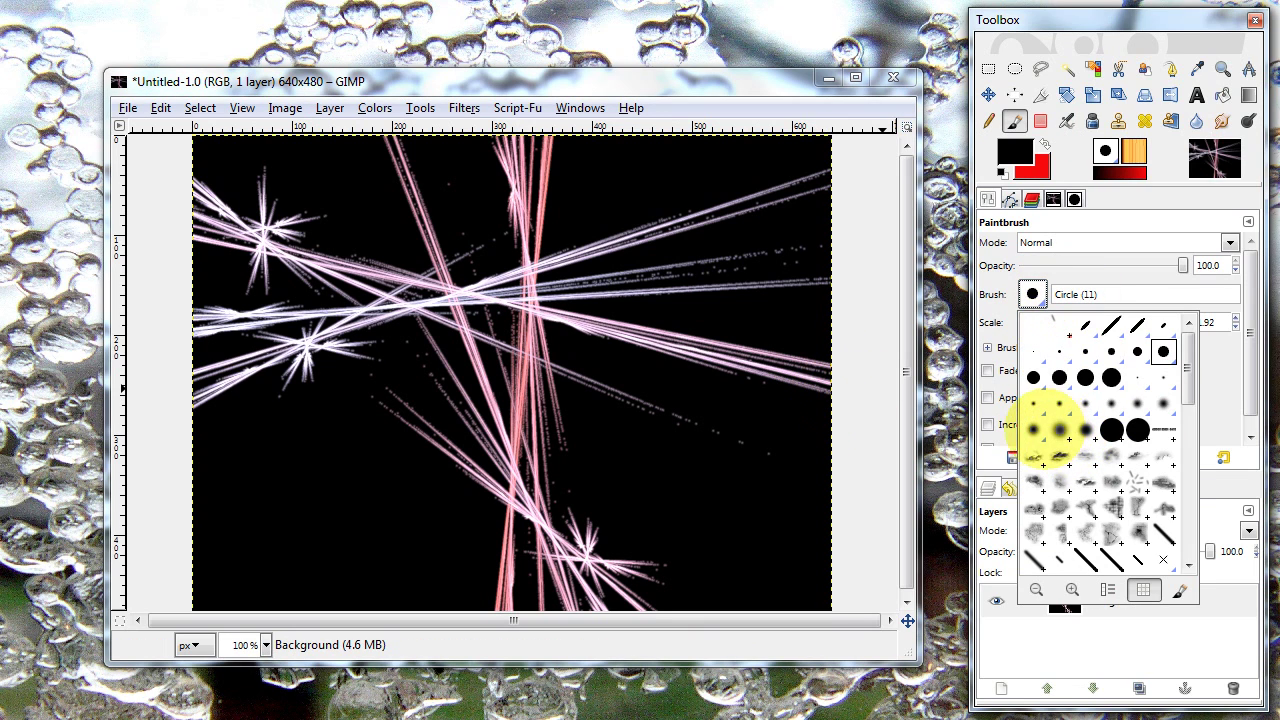
left_click(1057, 430)
mouse_move(845, 335)
left_mouse_down()
mouse_move(823, 120)
mouse_move(571, 34)
mouse_move(514, 71)
mouse_move(160, 443)
mouse_move(651, 646)
mouse_move(343, 634)
left_mouse_up()
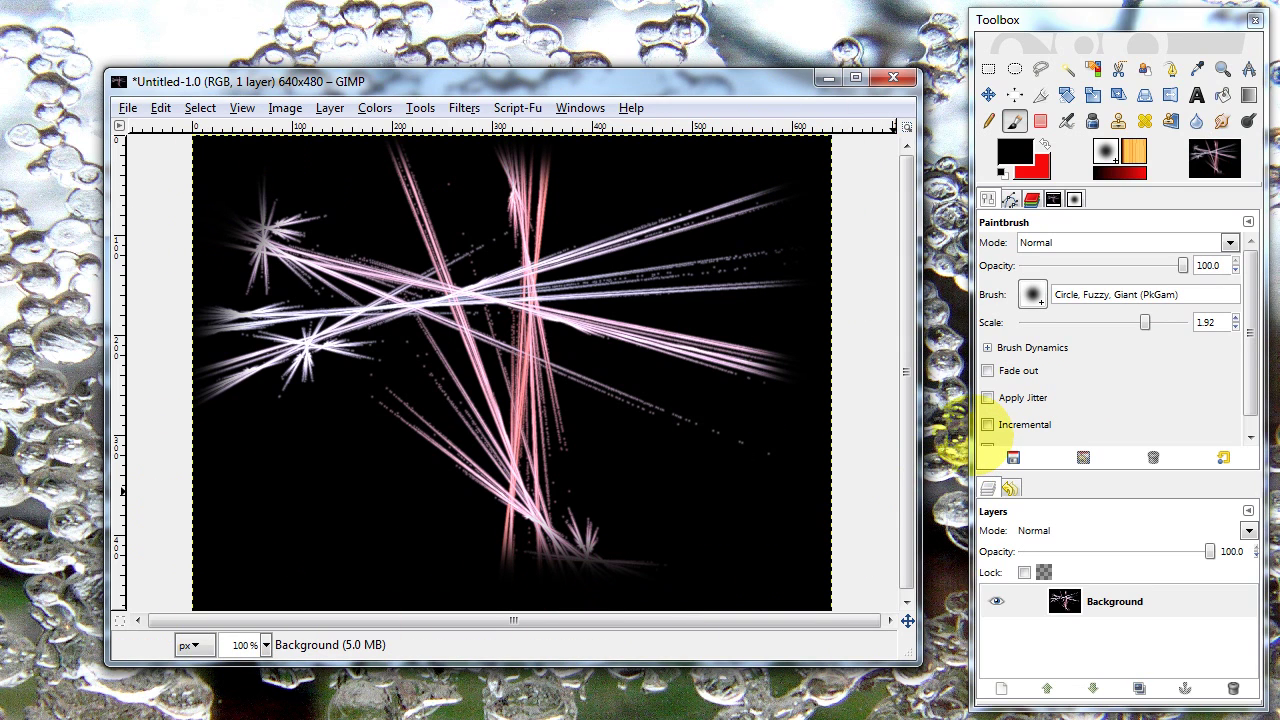